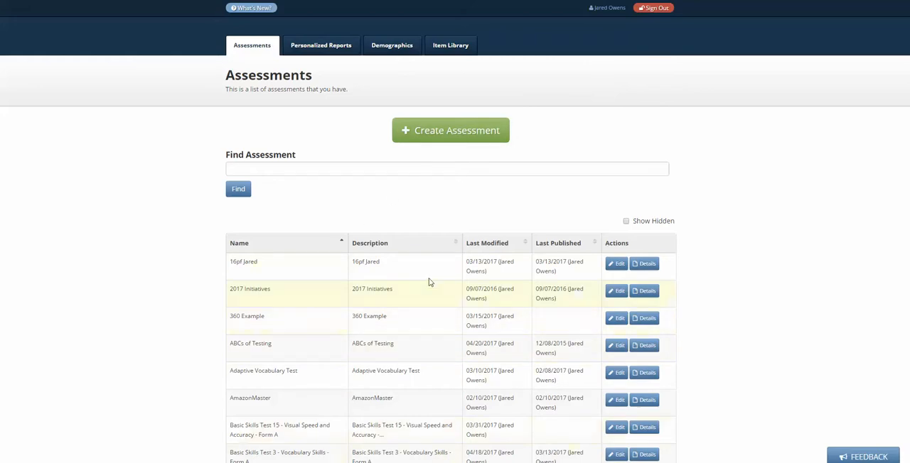
Create an assessment from scratch named "Scratch" with the description "Scratch" and English (United States) as the default language
{"action": "left_click", "coordinate": [442, 131]}
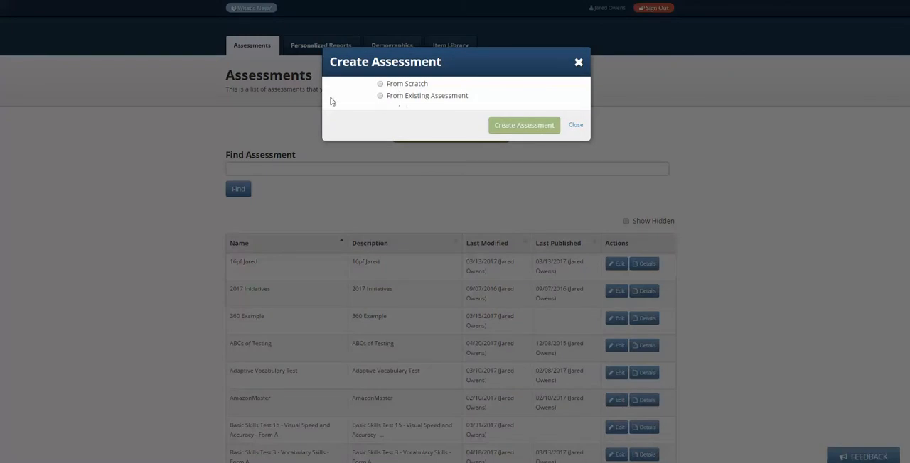
{"action": "left_click", "coordinate": [381, 85]}
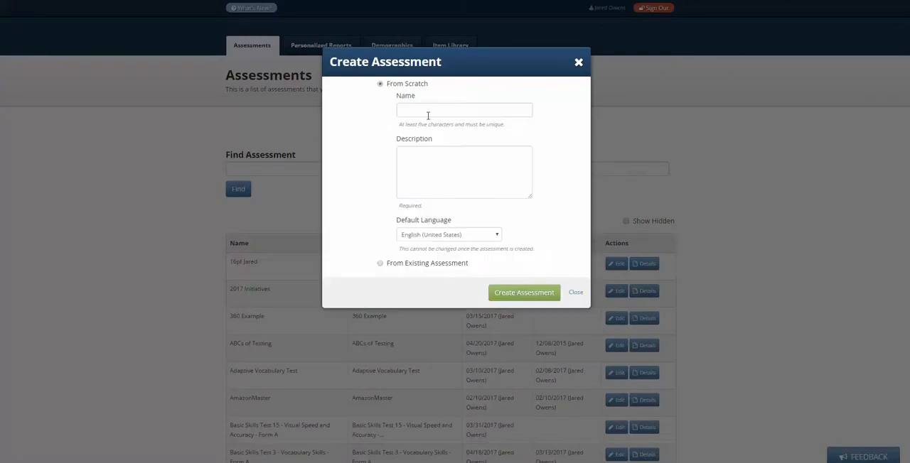
{"action": "left_click", "coordinate": [428, 111]}
{"action": "type", "text": "Scratch"}
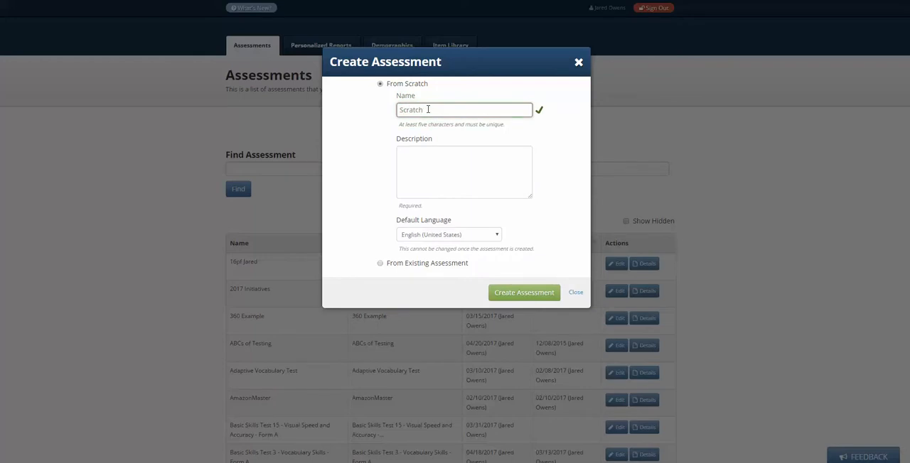
{"action": "left_click_drag", "start_coordinate": [428, 110], "coordinate": [364, 101]}
{"action": "key", "text": "ctrl+c"}
{"action": "left_click", "coordinate": [404, 152]}
{"action": "key", "text": "ctrl+v"}
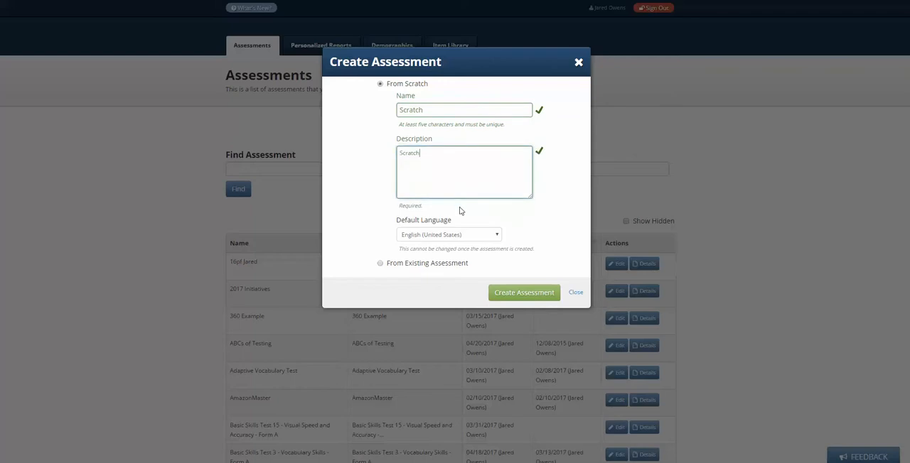
{"action": "left_click", "coordinate": [446, 236]}
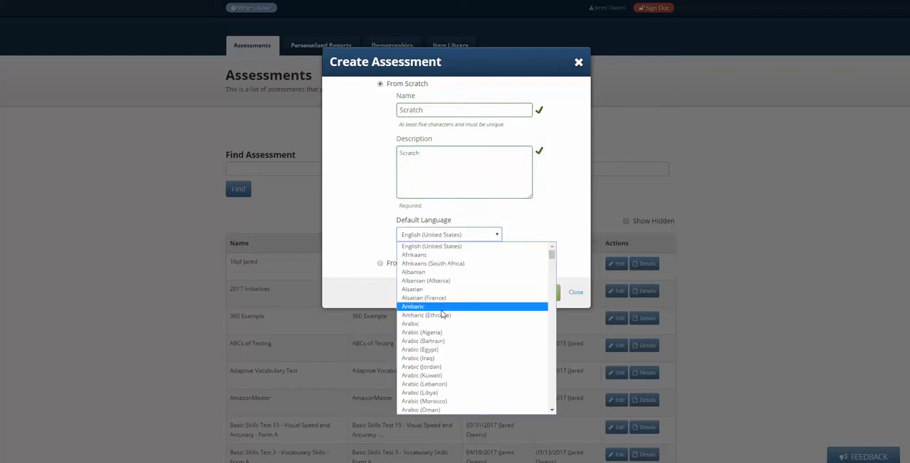
{"action": "left_click", "coordinate": [434, 247]}
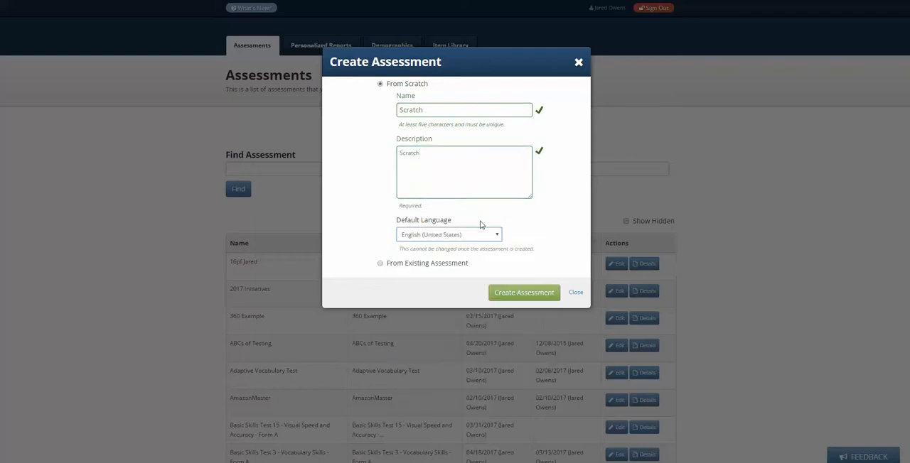
{"action": "left_click", "coordinate": [527, 294]}
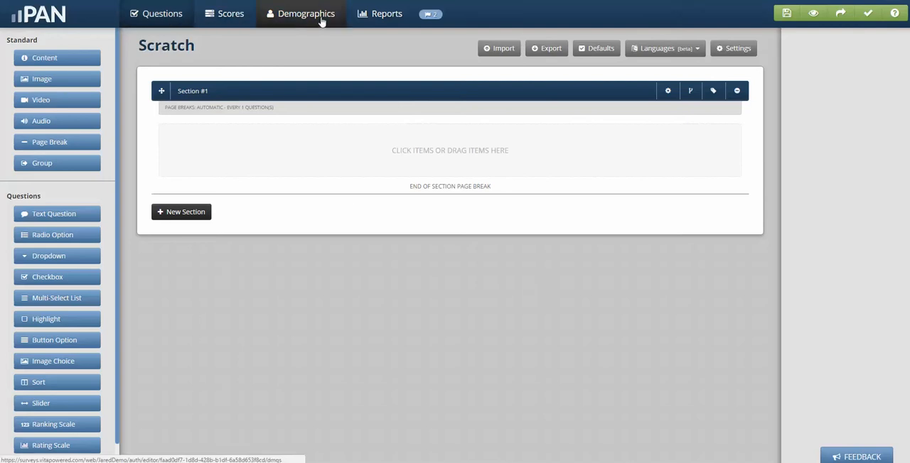
Review the suggestions for the new assessment and close them
{"action": "left_click", "coordinate": [432, 17]}
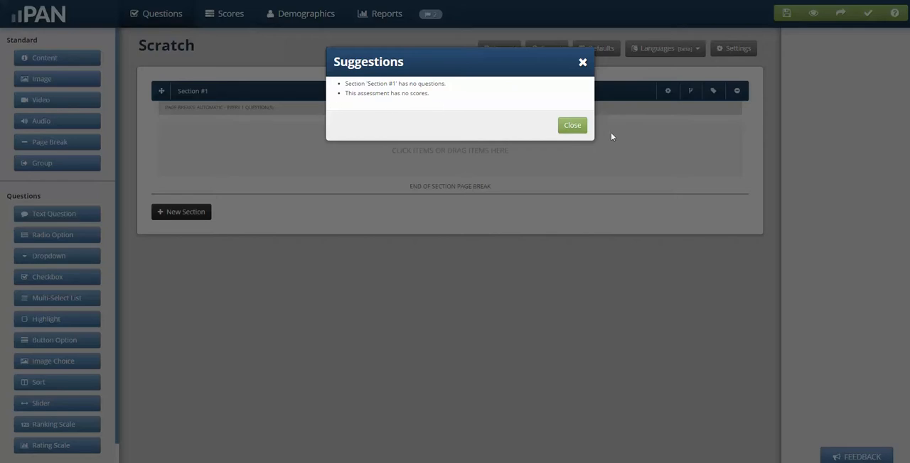
{"action": "left_click", "coordinate": [572, 126]}
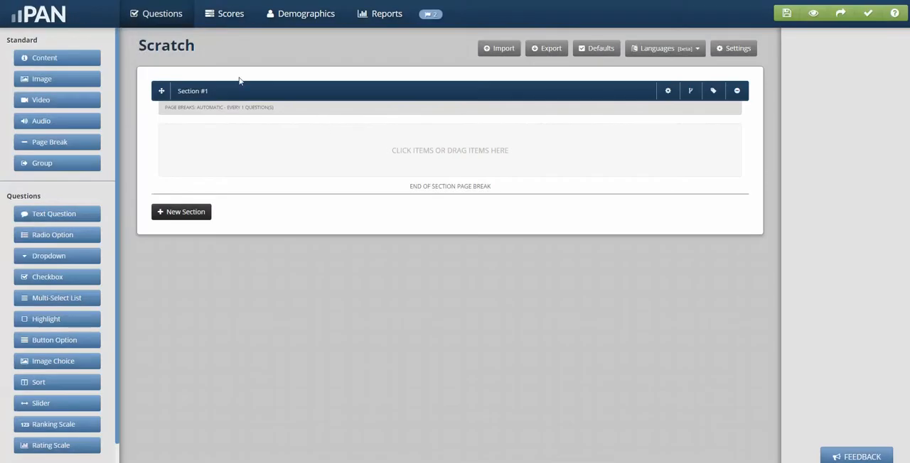
Start a Radio Option question in Section #1 with the text "What is the capital of the US?"
{"action": "left_click", "coordinate": [49, 236]}
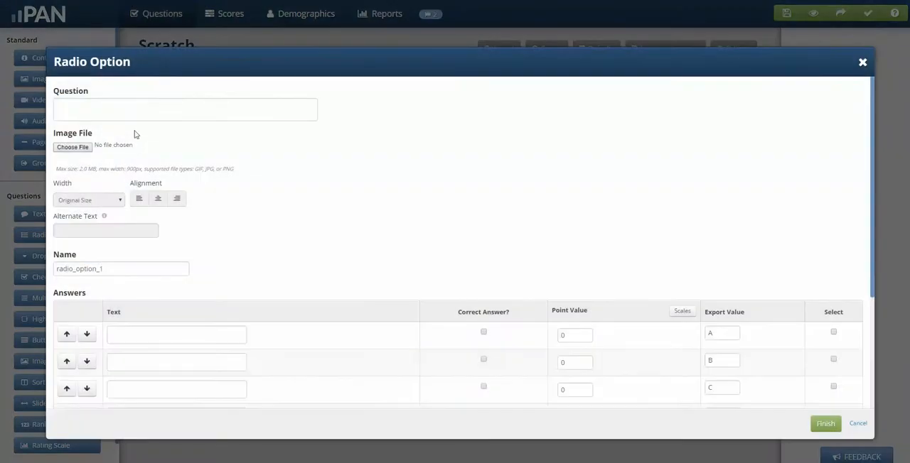
{"action": "left_click", "coordinate": [135, 108]}
{"action": "type", "text": "Wha"}
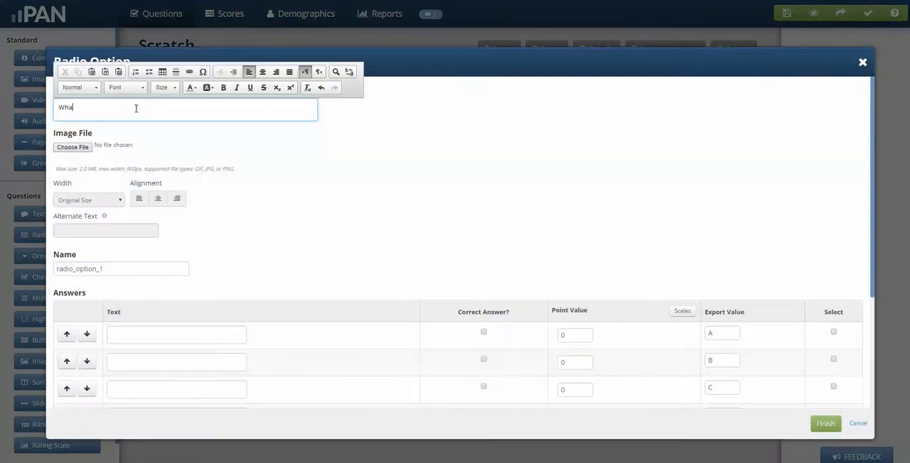
{"action": "type", "text": "t is the capital of the US?"}
{"action": "left_click", "coordinate": [203, 201]}
Enter the four answer texts Denver, Washington, D.C., Indianapolis and New York, in that order
{"action": "scroll", "coordinate": [193, 246], "scroll_direction": "down", "scroll_amount": 3}
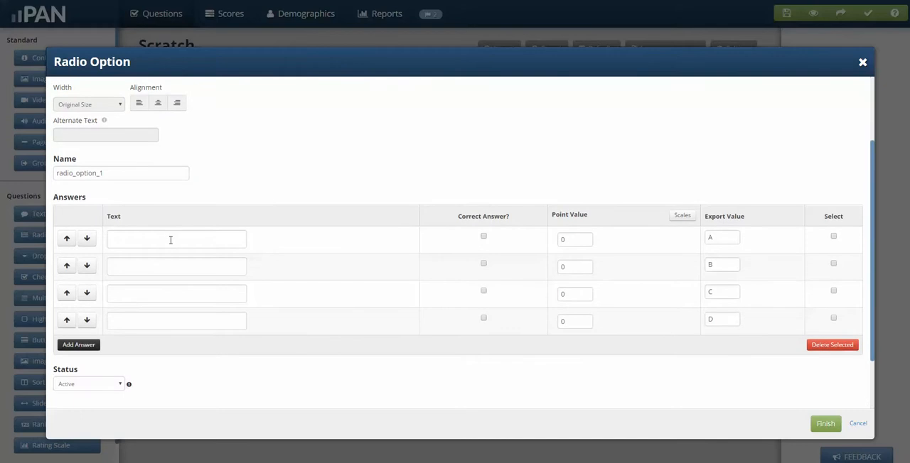
{"action": "left_click", "coordinate": [171, 241]}
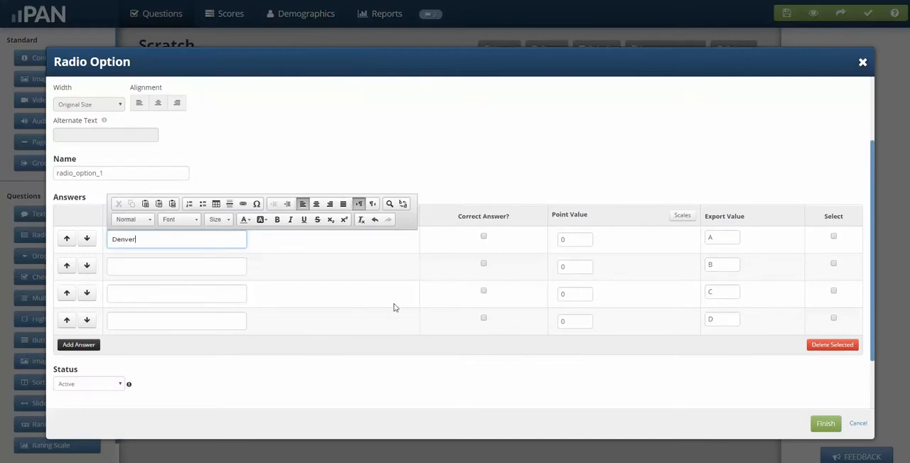
{"action": "left_click", "coordinate": [155, 268]}
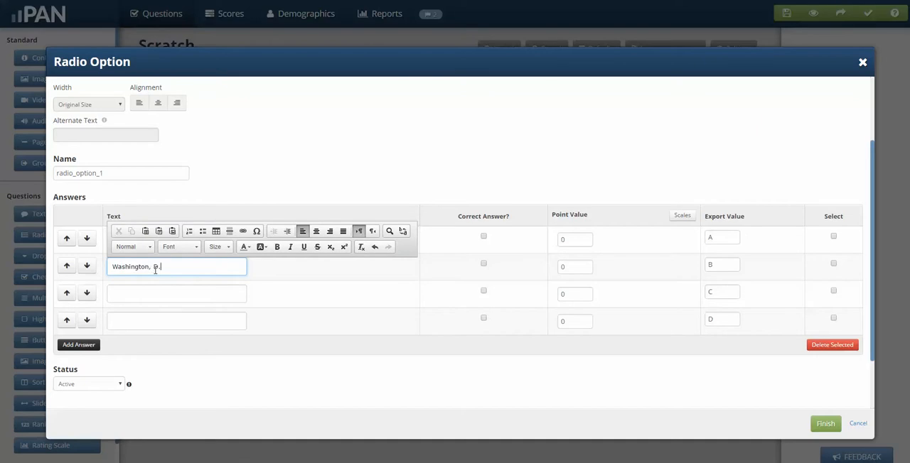
{"action": "left_click", "coordinate": [140, 294]}
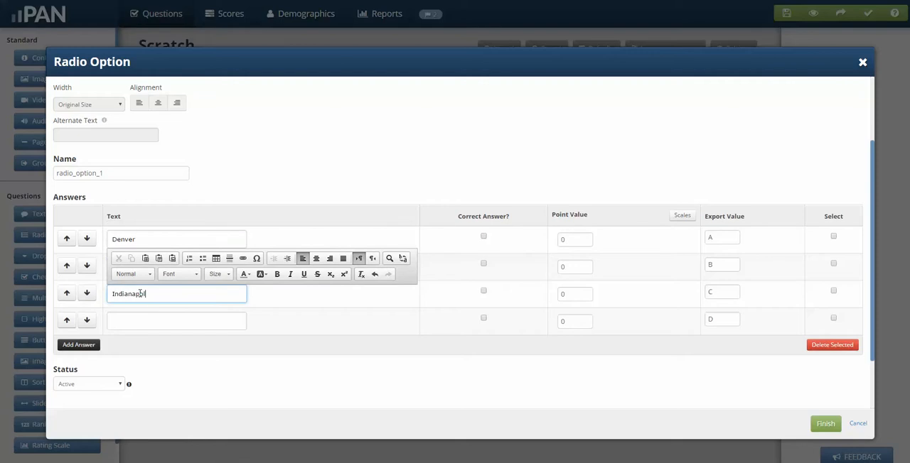
{"action": "left_click", "coordinate": [180, 317]}
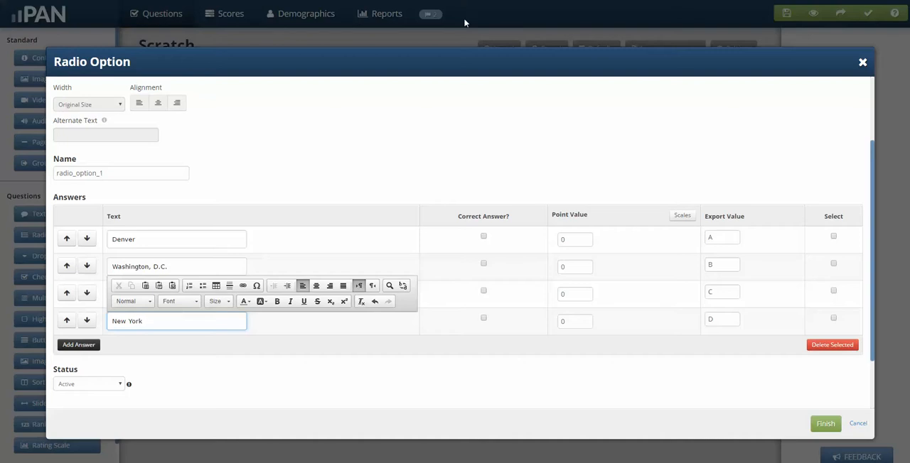
{"action": "left_click", "coordinate": [426, 161]}
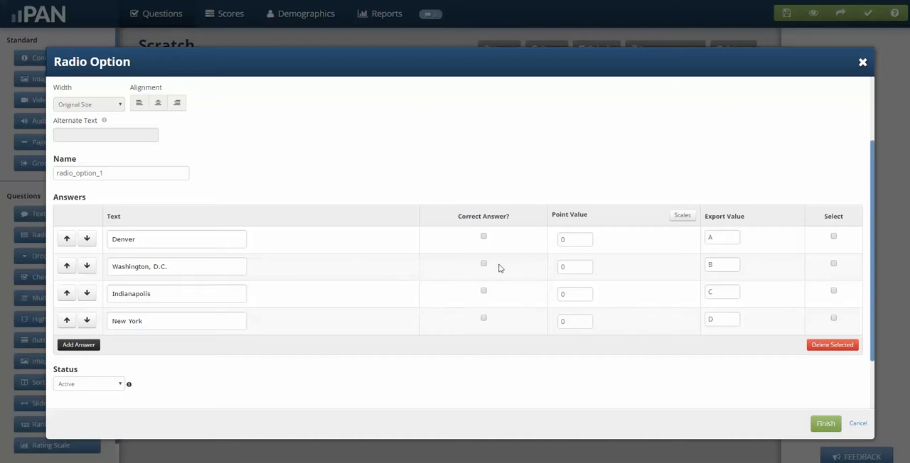
Mark Washington, D.C. as the correct answer and set its point value to 1
{"action": "left_click", "coordinate": [484, 264]}
{"action": "left_click", "coordinate": [559, 265]}
{"action": "type", "text": "1"}
{"action": "scroll", "coordinate": [684, 382], "scroll_direction": "down", "scroll_amount": 2}
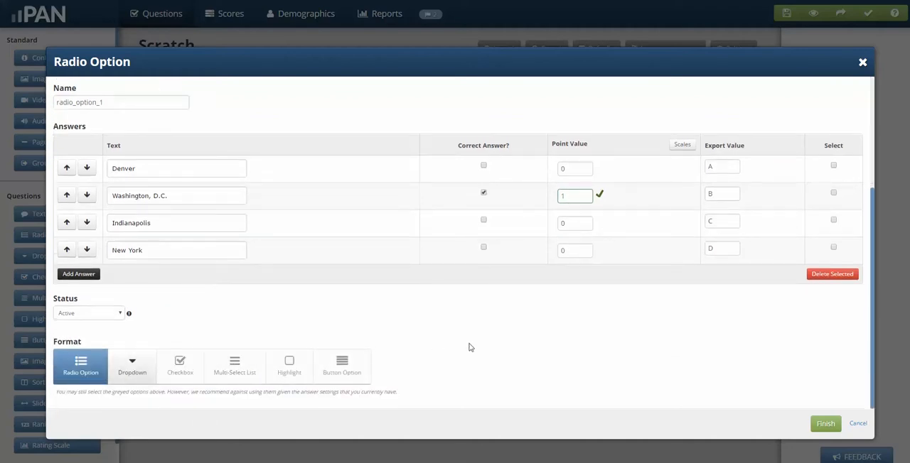
Delete the New York answer and add a fourth answer row with New York again
{"action": "scroll", "coordinate": [469, 348], "scroll_direction": "up", "scroll_amount": 3}
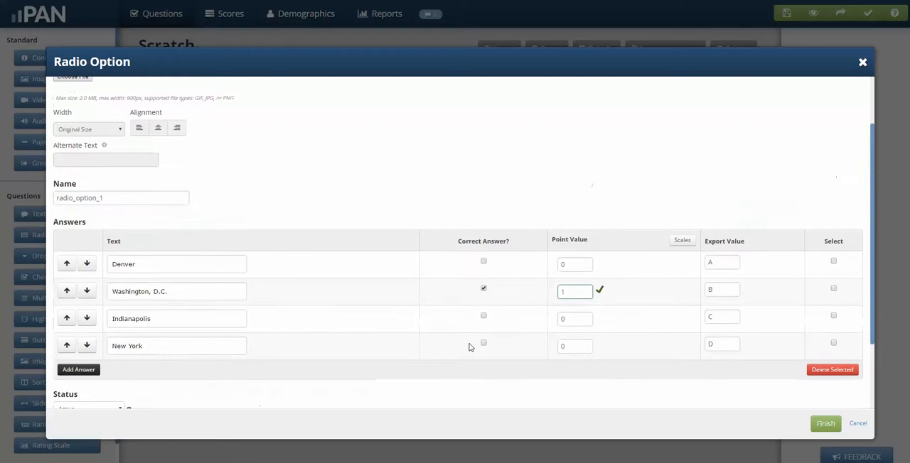
{"action": "left_click", "coordinate": [833, 344]}
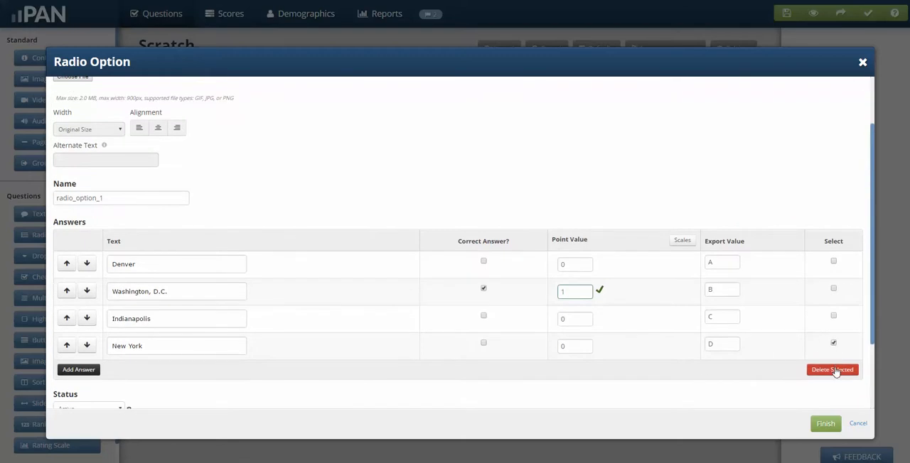
{"action": "left_click", "coordinate": [833, 370]}
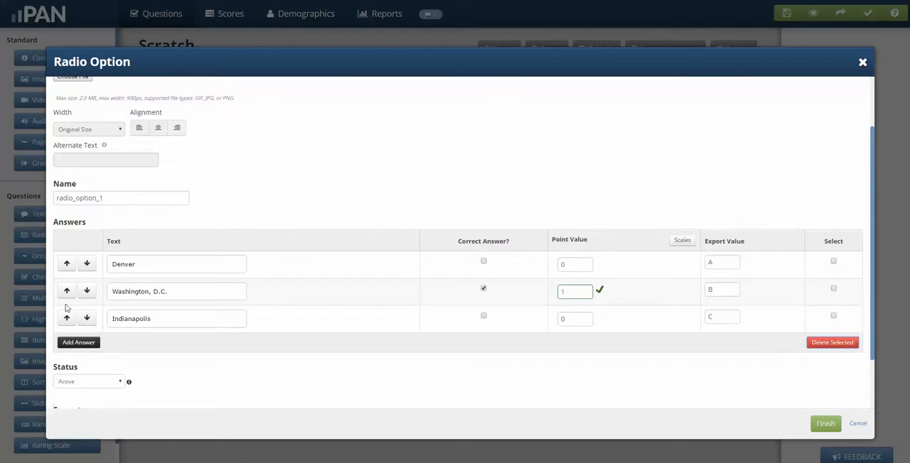
{"action": "left_click", "coordinate": [89, 344]}
{"action": "left_click", "coordinate": [122, 344]}
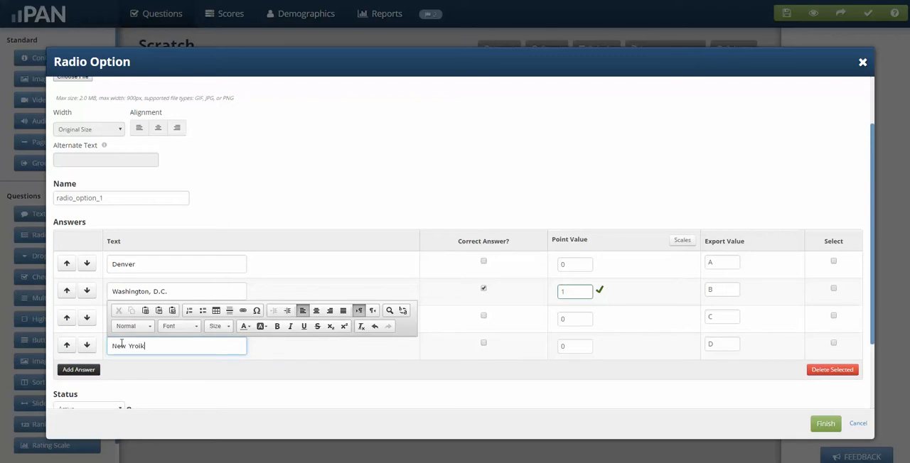
Finish the radio option question so it is placed in Section #1
{"action": "left_click", "coordinate": [659, 402]}
{"action": "left_click", "coordinate": [825, 423]}
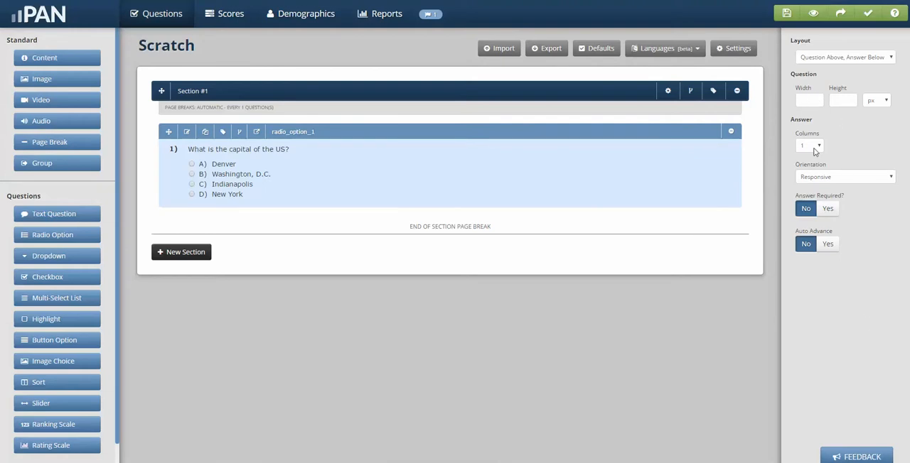
Arrange the question's answers in 4 columns with the Question Left, Answer Right layout
{"action": "left_click", "coordinate": [810, 146]}
{"action": "left_click", "coordinate": [817, 185]}
{"action": "left_click", "coordinate": [831, 58]}
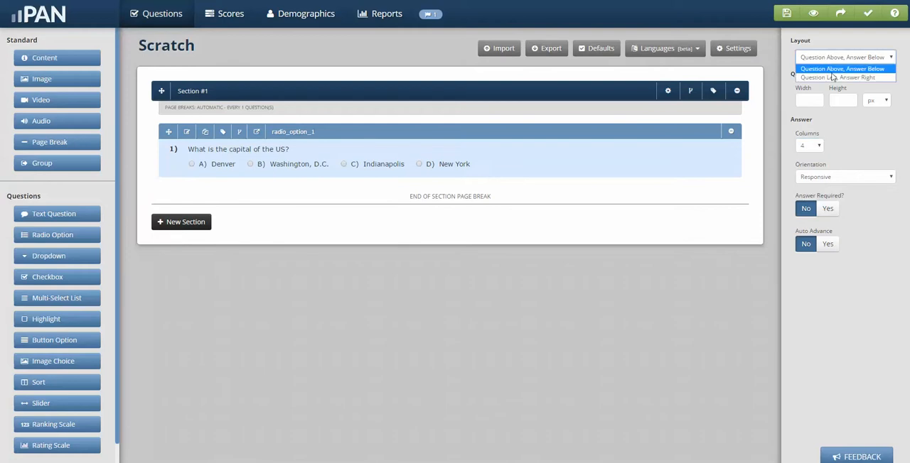
{"action": "left_click", "coordinate": [832, 78]}
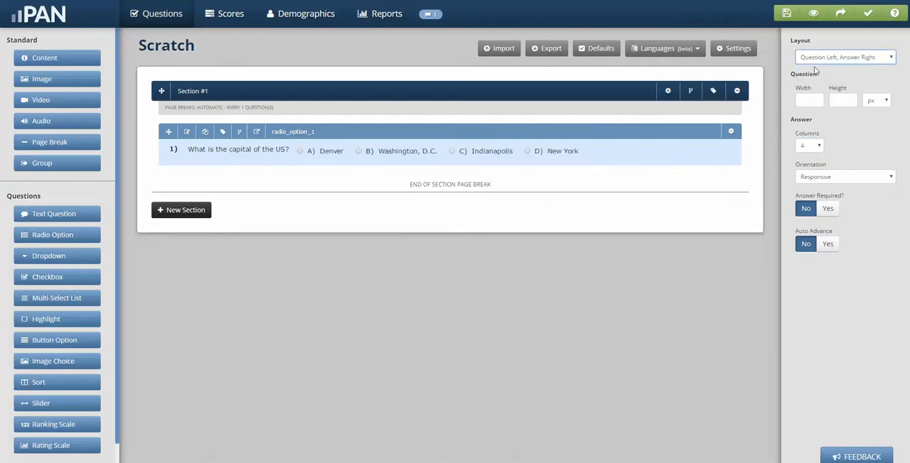
Set the question's layout back to Question Above, Answer Below and its answer columns to 1
{"action": "left_click", "coordinate": [816, 59]}
{"action": "left_click", "coordinate": [817, 68]}
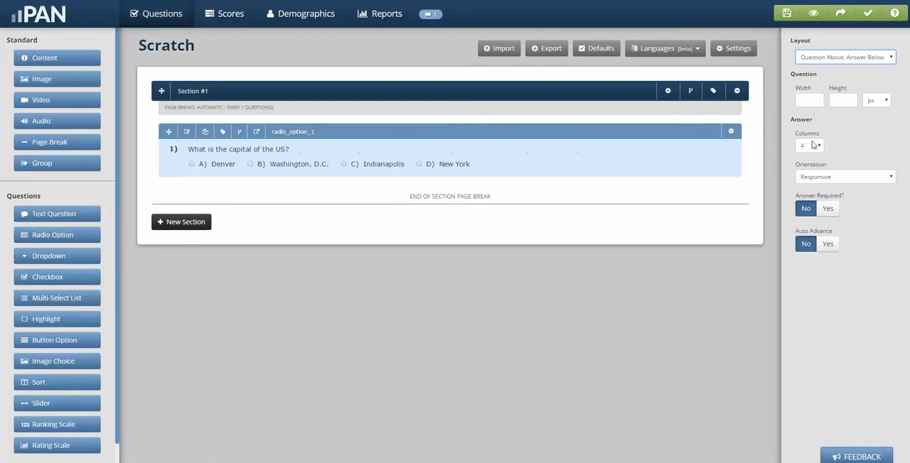
{"action": "left_click", "coordinate": [812, 146]}
{"action": "left_click", "coordinate": [814, 158]}
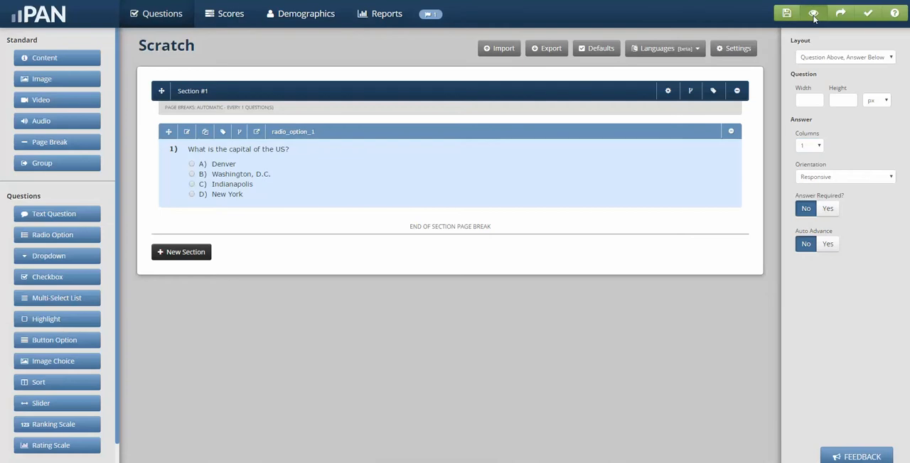
Preview the assessment and choose Washington, D.C. as the answer
{"action": "left_click", "coordinate": [813, 15]}
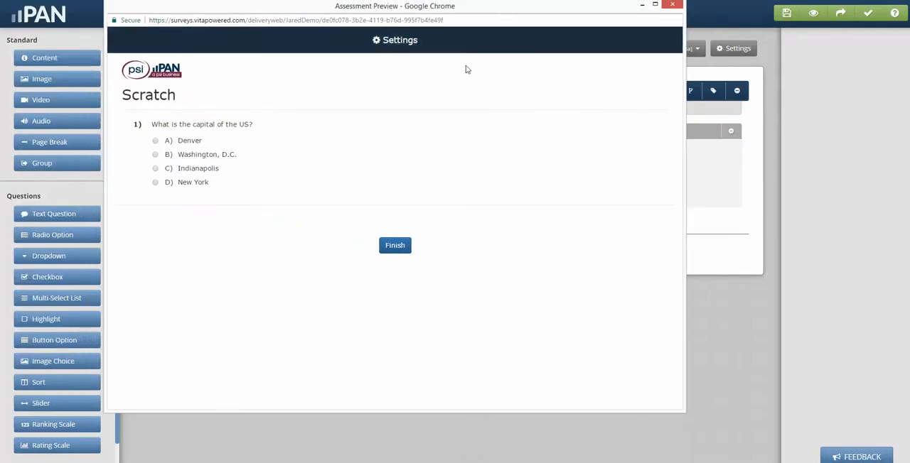
{"action": "left_click", "coordinate": [172, 158]}
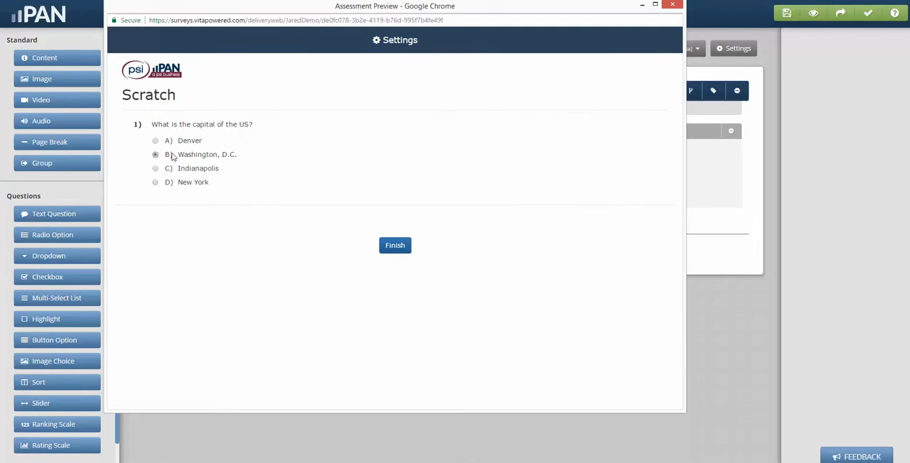
Display the point values and correct answers in the assessment preview
{"action": "left_click", "coordinate": [409, 42]}
{"action": "left_click", "coordinate": [237, 51]}
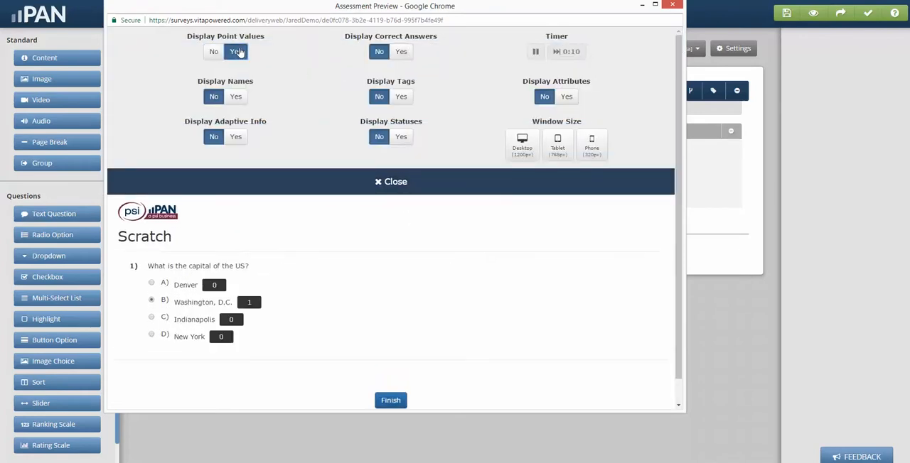
{"action": "left_click", "coordinate": [402, 51]}
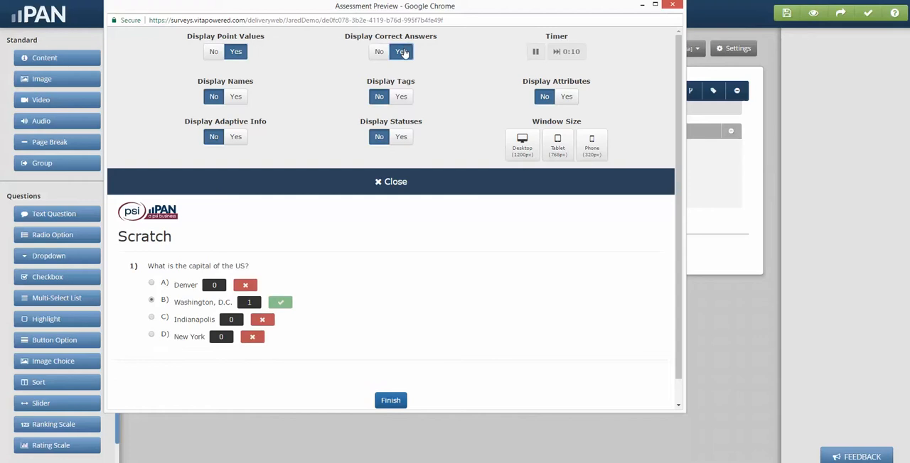
Turn off the display of correct answers and point values in the preview and close its settings
{"action": "left_click", "coordinate": [379, 52]}
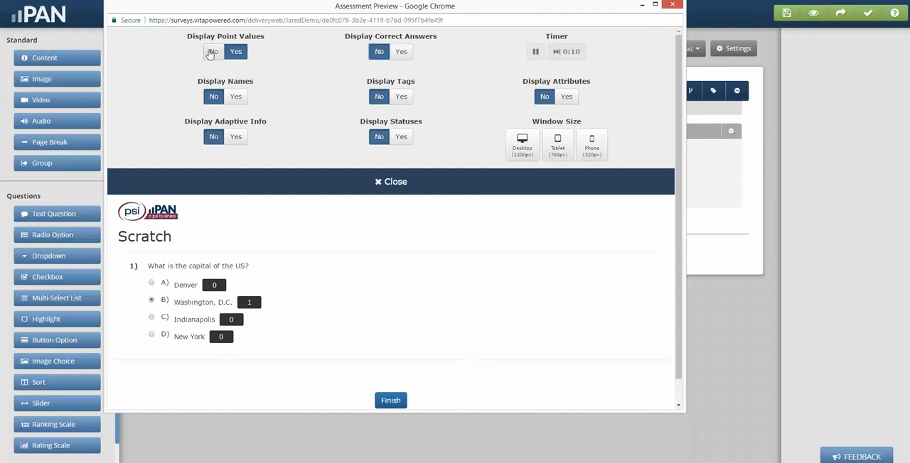
{"action": "left_click", "coordinate": [391, 183]}
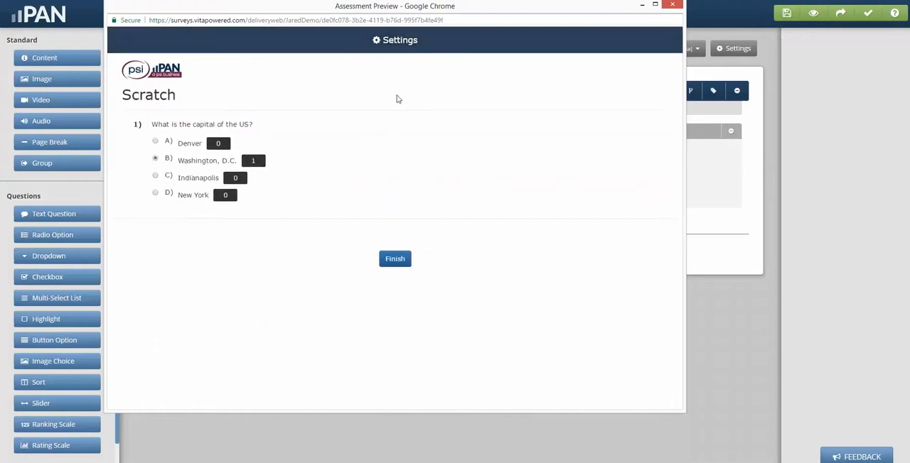
{"action": "left_click", "coordinate": [398, 40]}
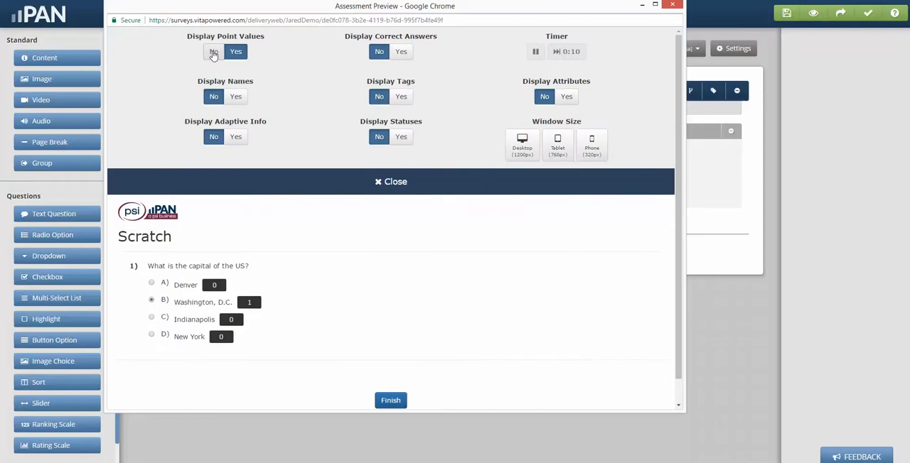
{"action": "left_click", "coordinate": [214, 51]}
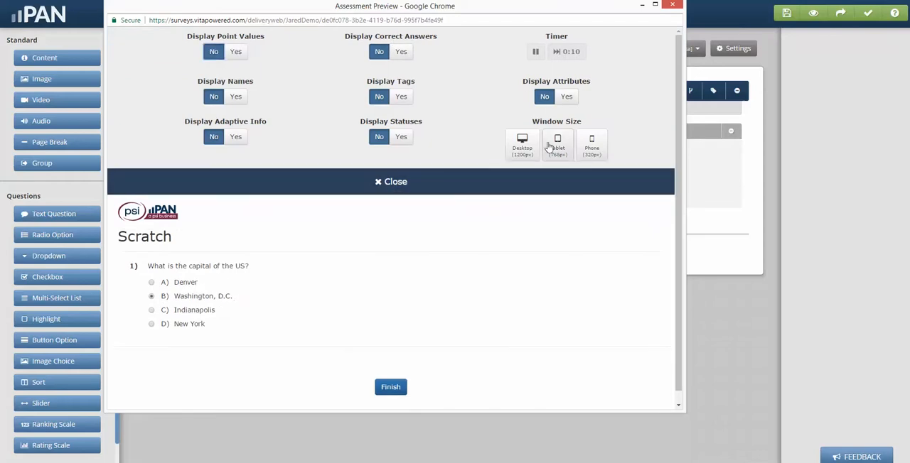
{"action": "left_click", "coordinate": [395, 183]}
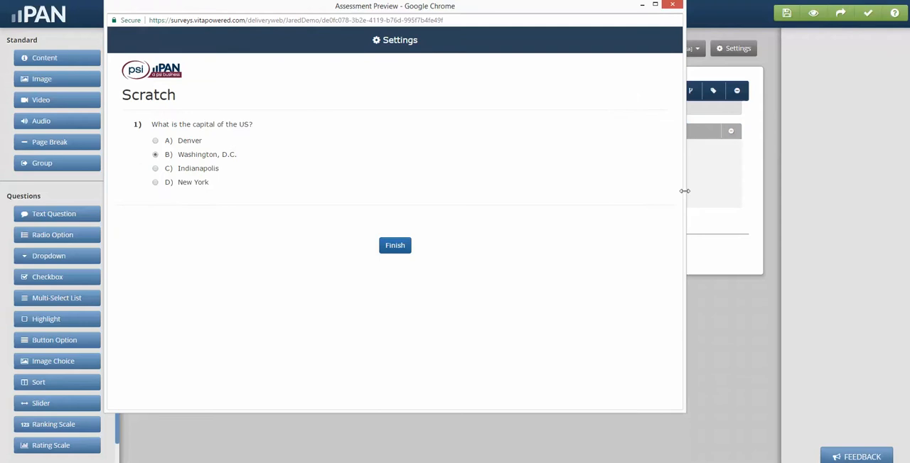
Widen the assessment preview window, and close it to return to the question editor
{"action": "left_click_drag", "start_coordinate": [685, 190], "coordinate": [756, 222]}
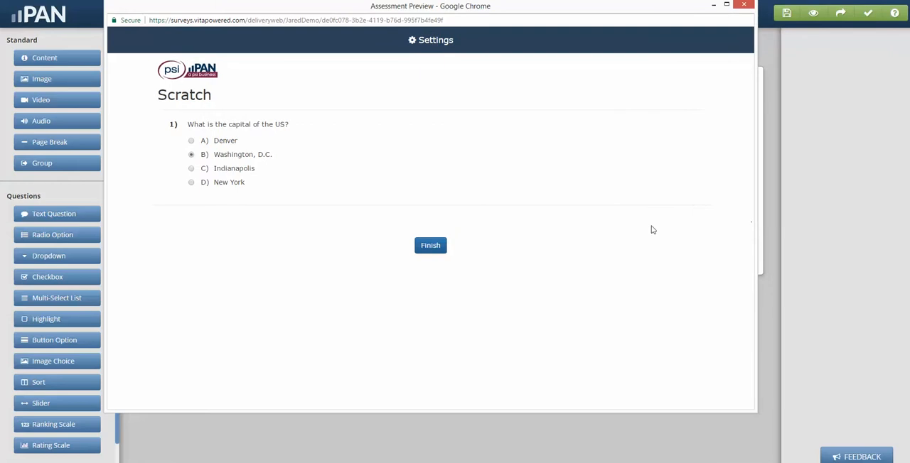
{"action": "left_click", "coordinate": [745, 5]}
{"action": "left_click", "coordinate": [466, 73]}
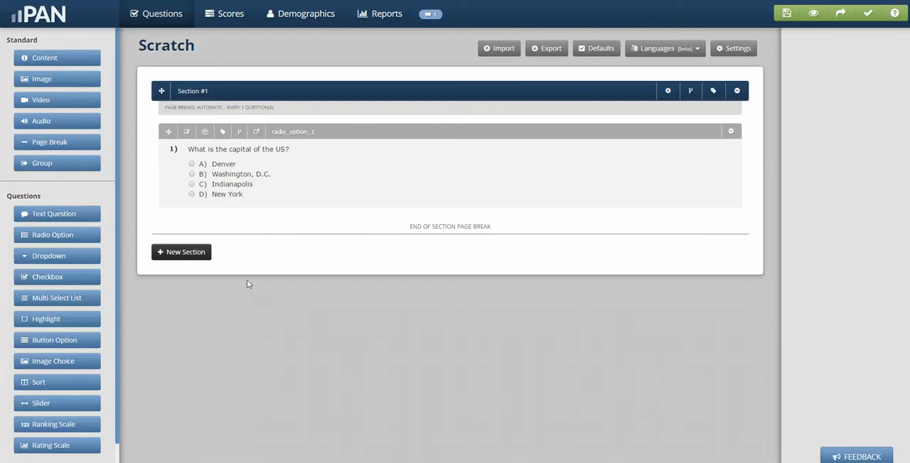
Add a Total Points score to the assessment with RawScore as both its name and variable name
{"action": "left_click", "coordinate": [229, 21]}
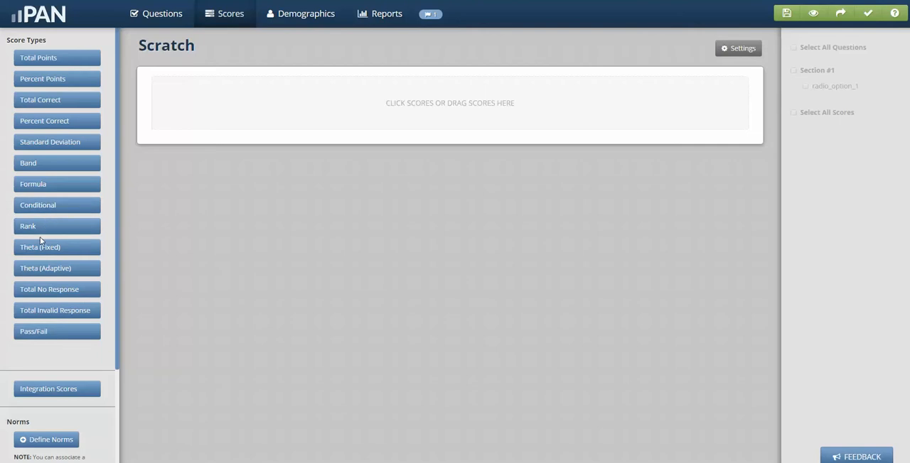
{"action": "left_click", "coordinate": [48, 58]}
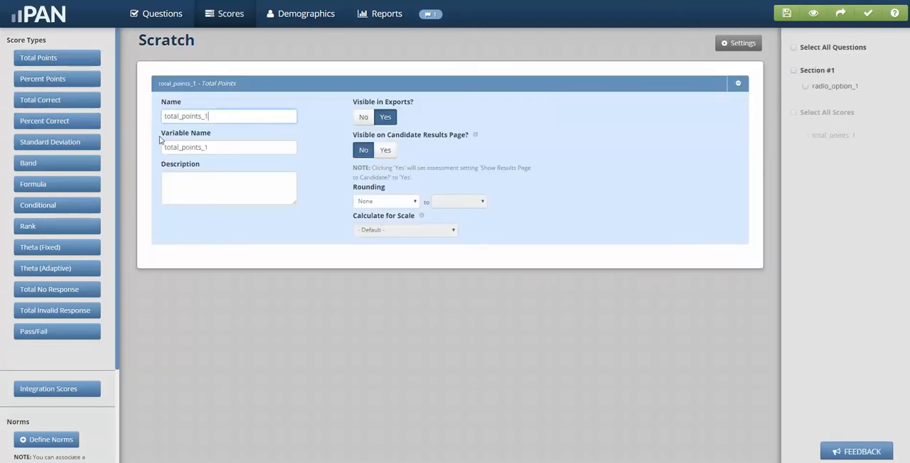
{"action": "left_click_drag", "start_coordinate": [211, 117], "coordinate": [131, 124]}
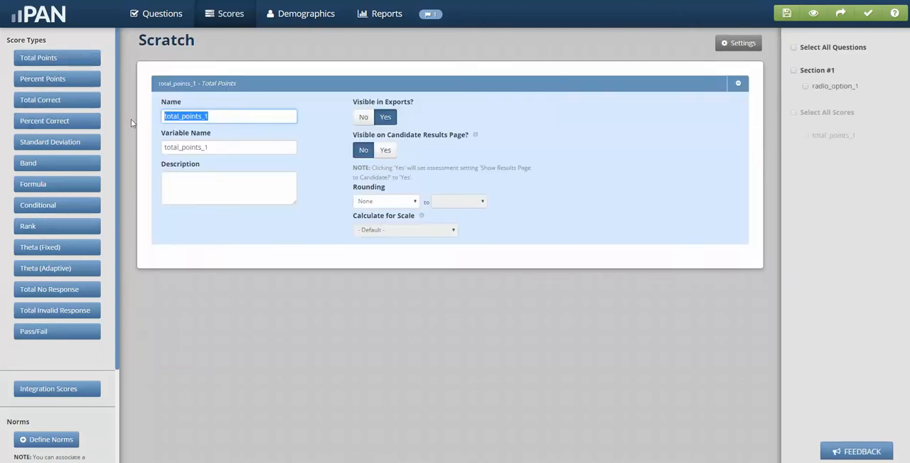
{"action": "type", "text": "RawS"}
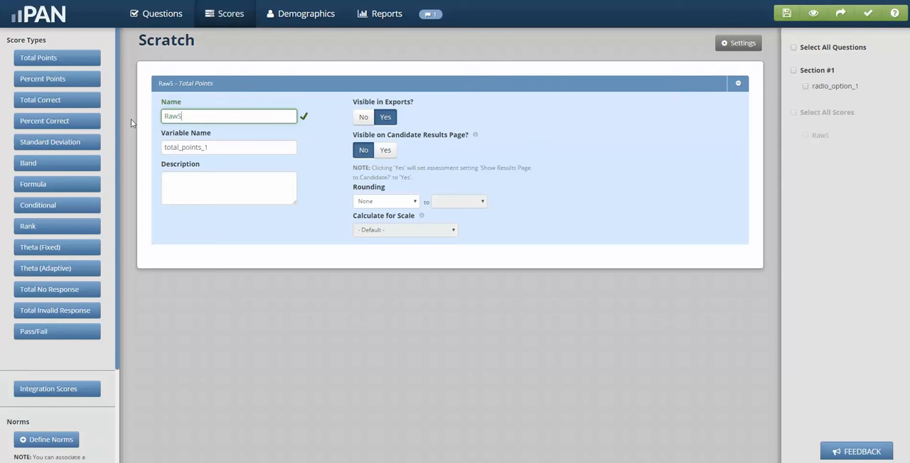
{"action": "type", "text": "core"}
{"action": "left_click_drag", "start_coordinate": [200, 118], "coordinate": [123, 108]}
{"action": "key", "text": "ctrl+c"}
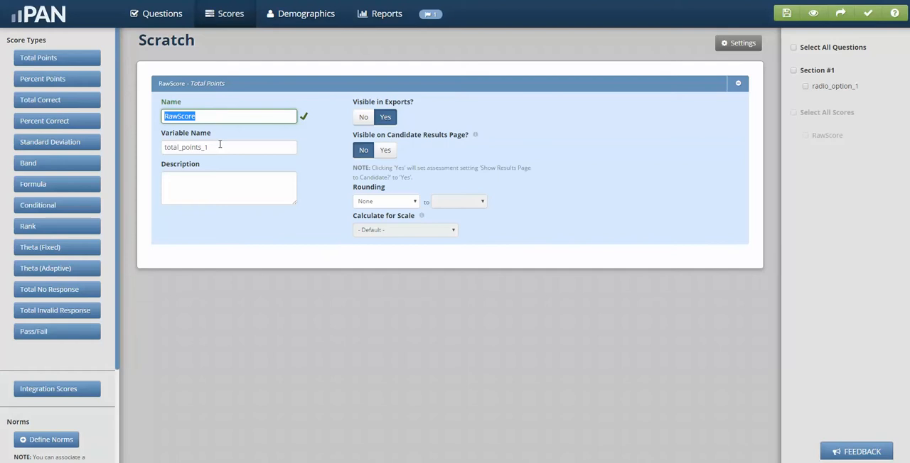
{"action": "left_click_drag", "start_coordinate": [218, 146], "coordinate": [142, 143]}
{"action": "key", "text": "ctrl+v"}
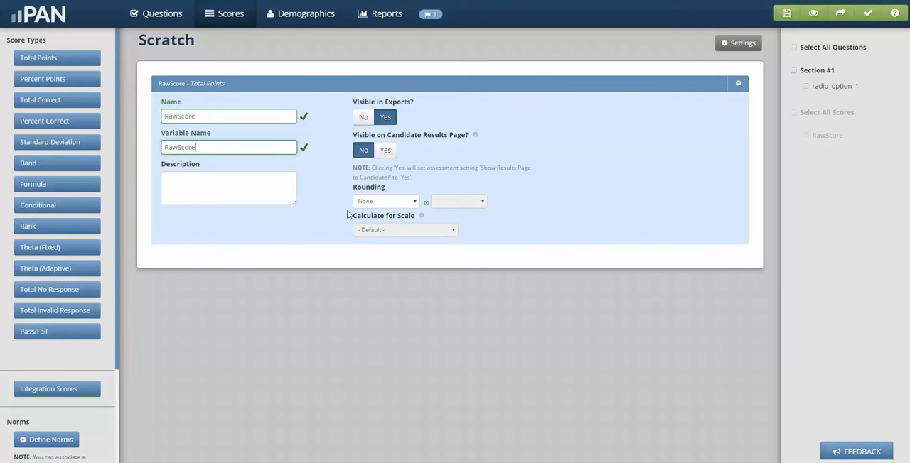
Round the RawScore score to .00 and include the radio_option_1 question in it
{"action": "left_click", "coordinate": [391, 203]}
{"action": "left_click", "coordinate": [386, 222]}
{"action": "left_click", "coordinate": [455, 204]}
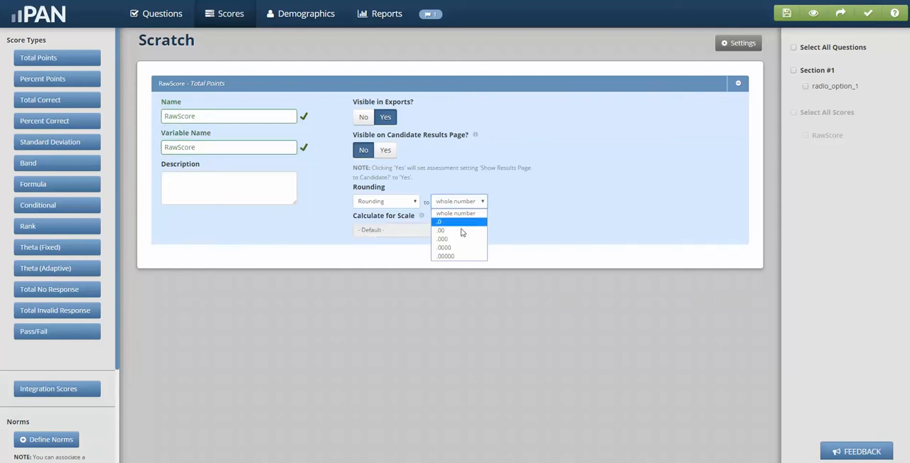
{"action": "left_click", "coordinate": [463, 231]}
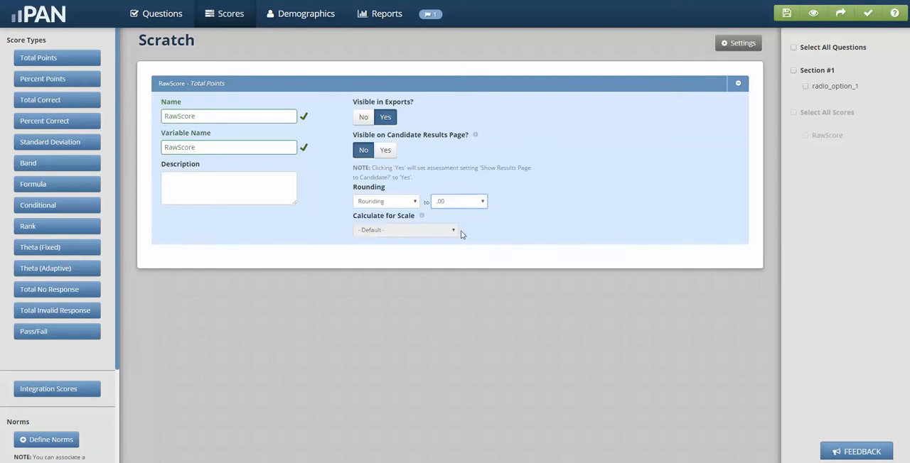
{"action": "left_click", "coordinate": [805, 86]}
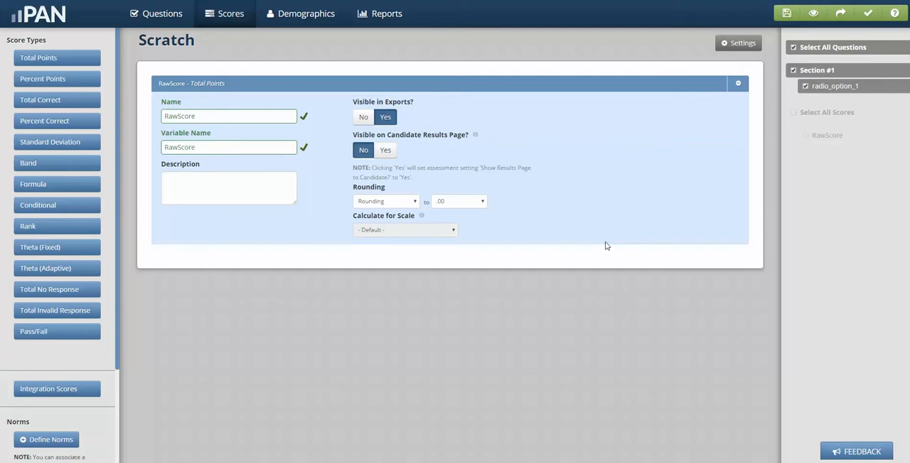
View the assessment's demographics, then start a new report and review the available system report types
{"action": "left_click", "coordinate": [294, 15]}
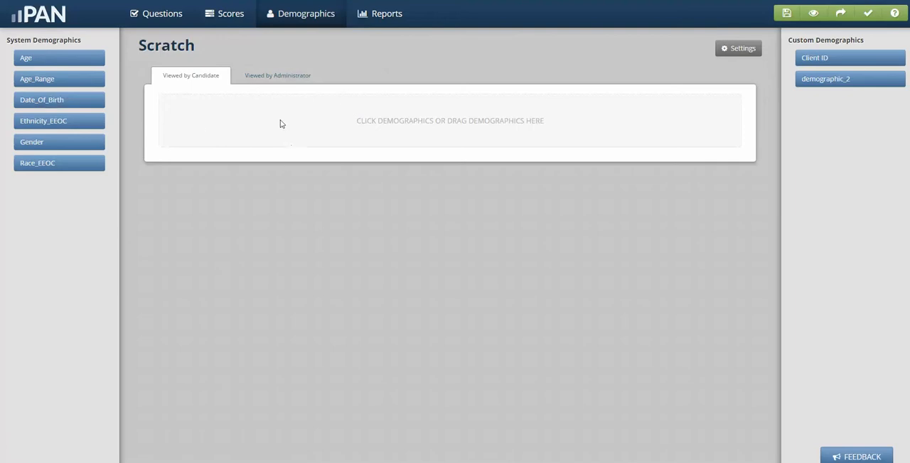
{"action": "left_click", "coordinate": [385, 19]}
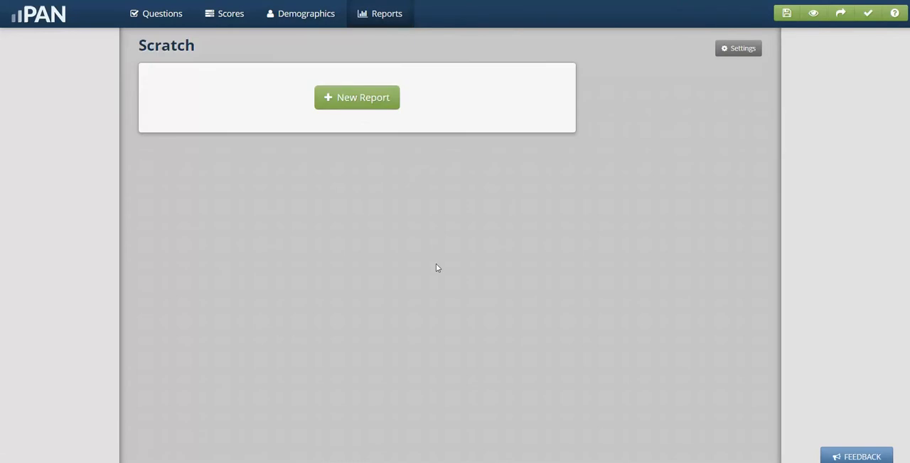
{"action": "left_click", "coordinate": [366, 106]}
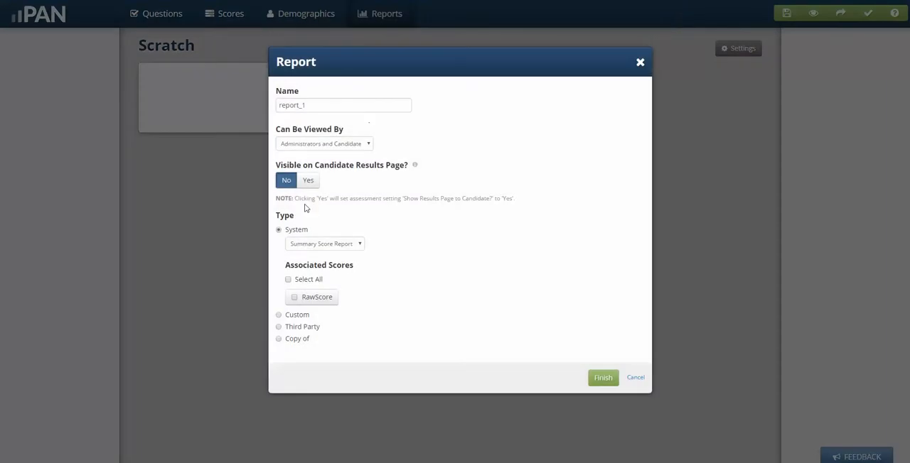
{"action": "left_click", "coordinate": [360, 247]}
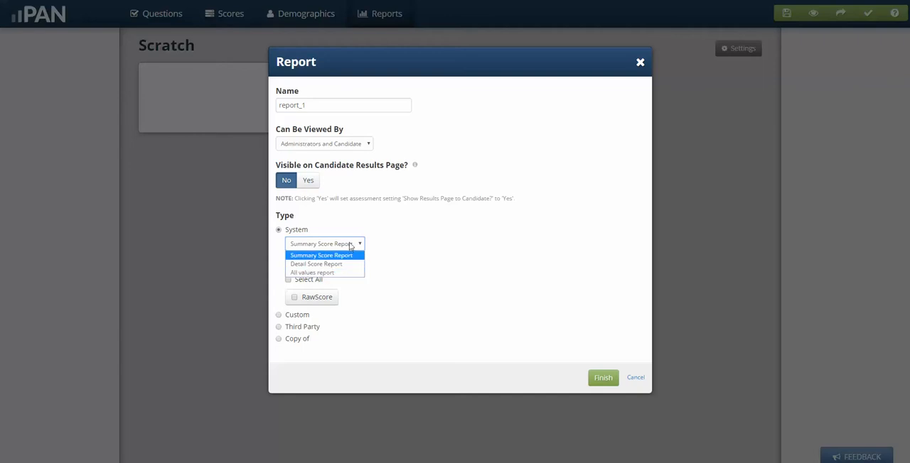
{"action": "left_click", "coordinate": [408, 237]}
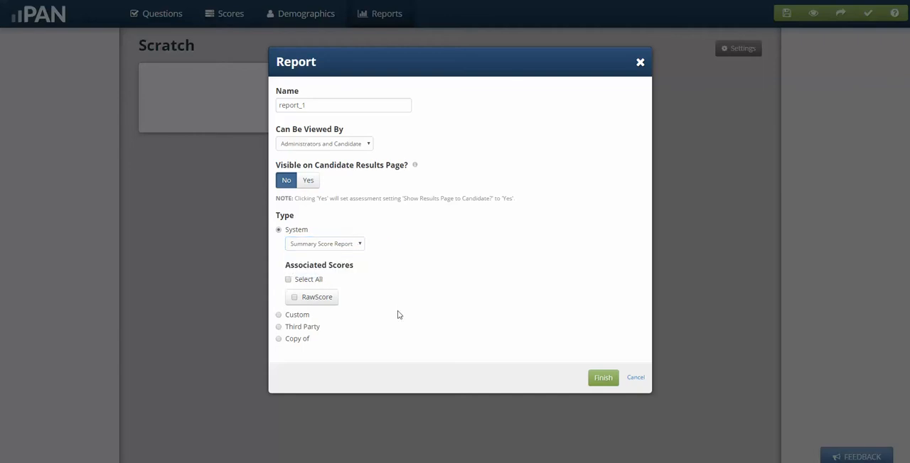
Make the new report a custom type with a thin blue page border and finish creating it
{"action": "left_click", "coordinate": [279, 315]}
{"action": "left_click", "coordinate": [331, 323]}
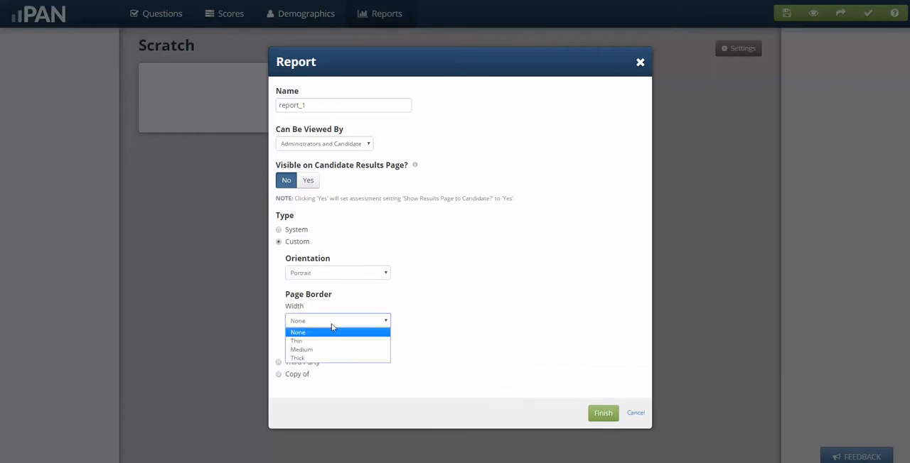
{"action": "left_click", "coordinate": [320, 341]}
{"action": "left_click", "coordinate": [307, 348]}
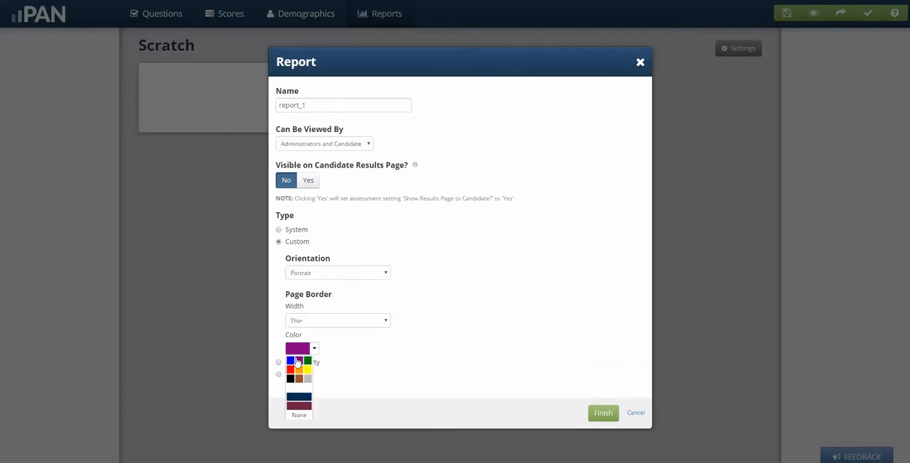
{"action": "left_click", "coordinate": [290, 364]}
{"action": "left_click", "coordinate": [603, 413]}
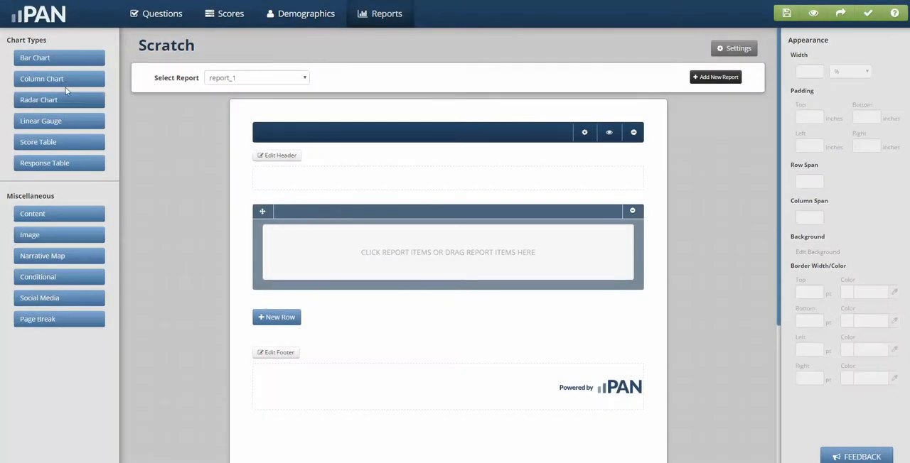
Add a content item to the report reading "Your raw score on this test was.... %%RawScore%%", taking the score token from the available tokens
{"action": "left_click", "coordinate": [37, 217]}
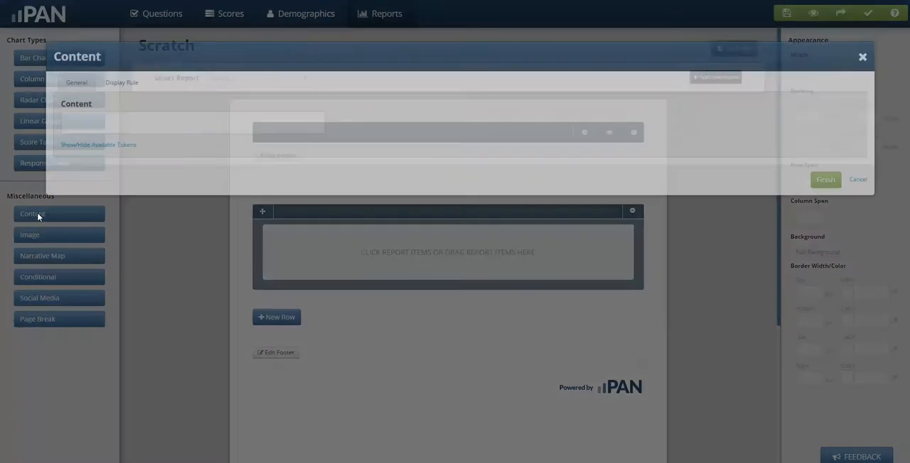
{"action": "left_click", "coordinate": [111, 128]}
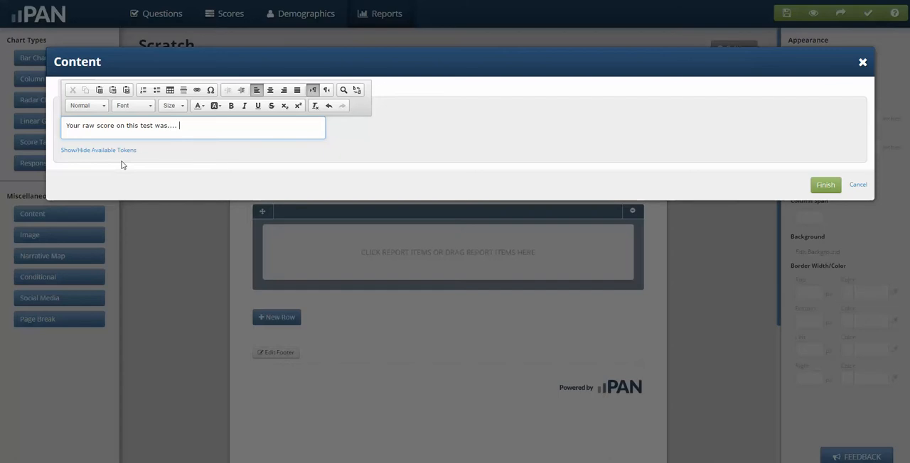
{"action": "left_click", "coordinate": [88, 151]}
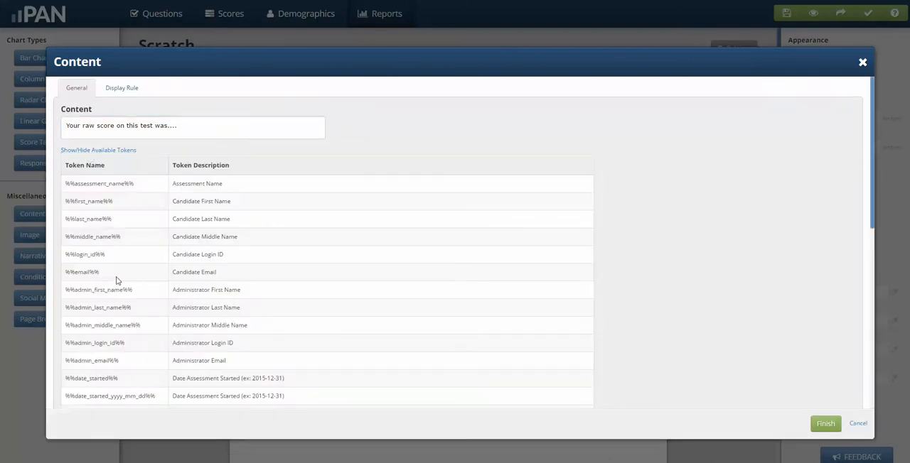
{"action": "scroll", "coordinate": [118, 281], "scroll_direction": "down", "scroll_amount": 3}
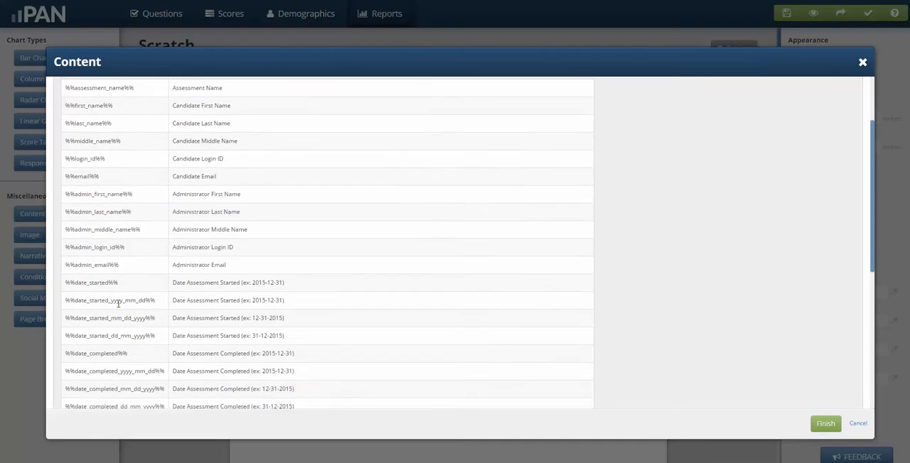
{"action": "scroll", "coordinate": [118, 304], "scroll_direction": "down", "scroll_amount": 9}
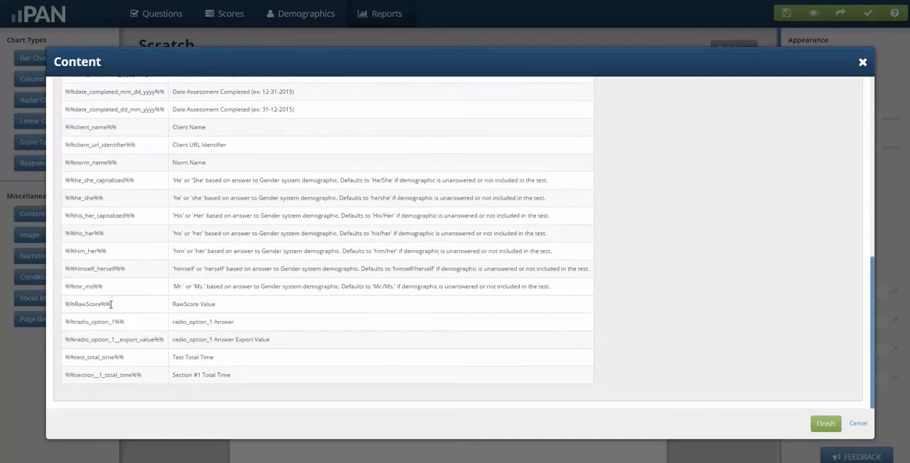
{"action": "left_click_drag", "start_coordinate": [111, 305], "coordinate": [67, 303]}
{"action": "scroll", "coordinate": [225, 144], "scroll_direction": "up", "scroll_amount": 9}
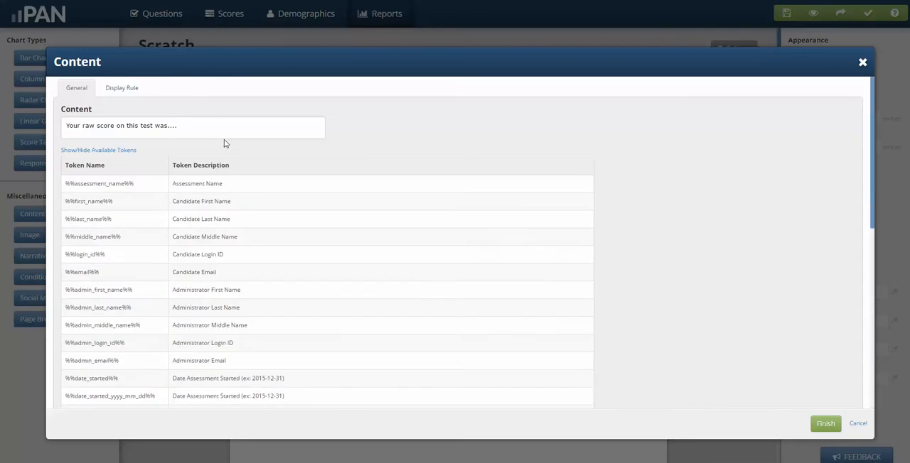
{"action": "left_click", "coordinate": [219, 127]}
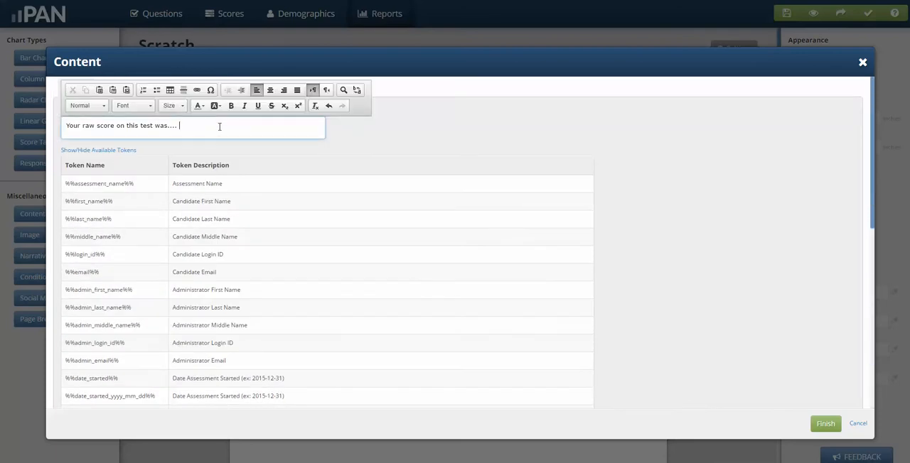
{"action": "type", "text": "%%RawScore%%"}
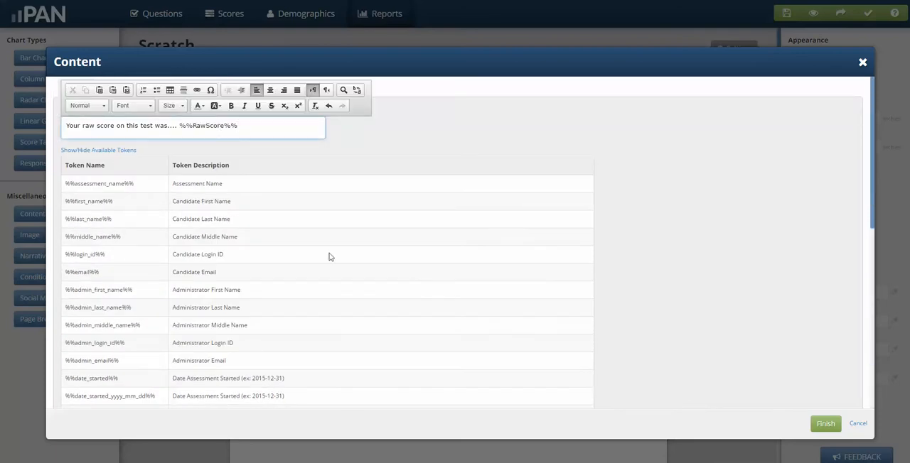
{"action": "left_click", "coordinate": [824, 423]}
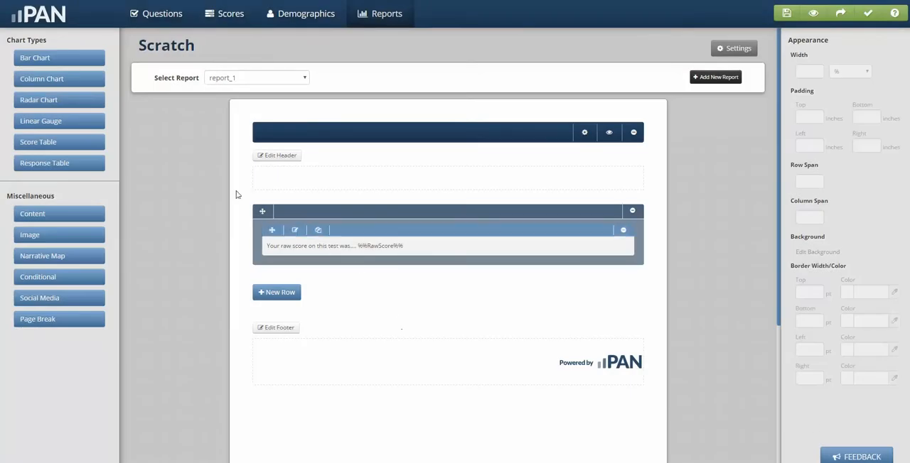
Start a bar chart in the report and add RawScore as its score
{"action": "left_click", "coordinate": [71, 58]}
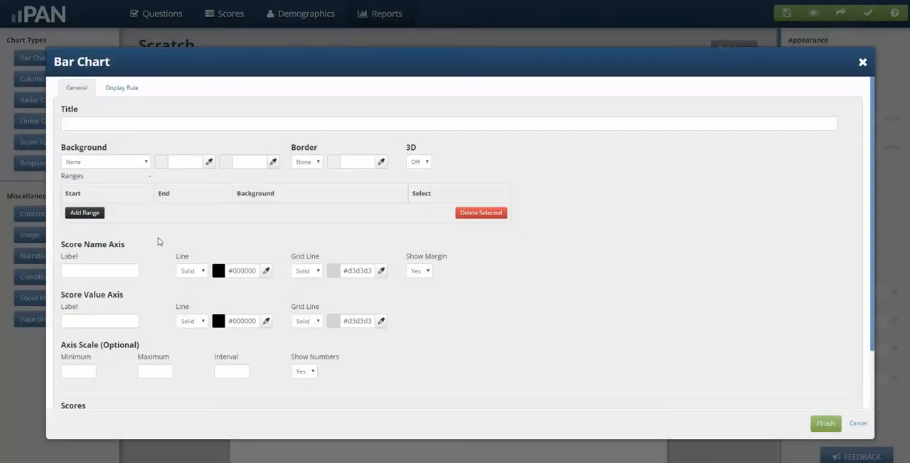
{"action": "scroll", "coordinate": [131, 272], "scroll_direction": "down", "scroll_amount": 2}
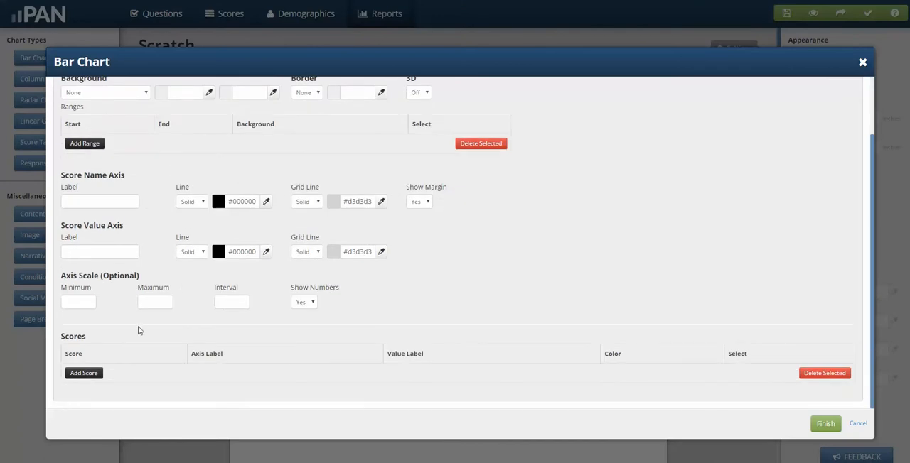
{"action": "left_click", "coordinate": [76, 375]}
{"action": "left_click", "coordinate": [133, 377]}
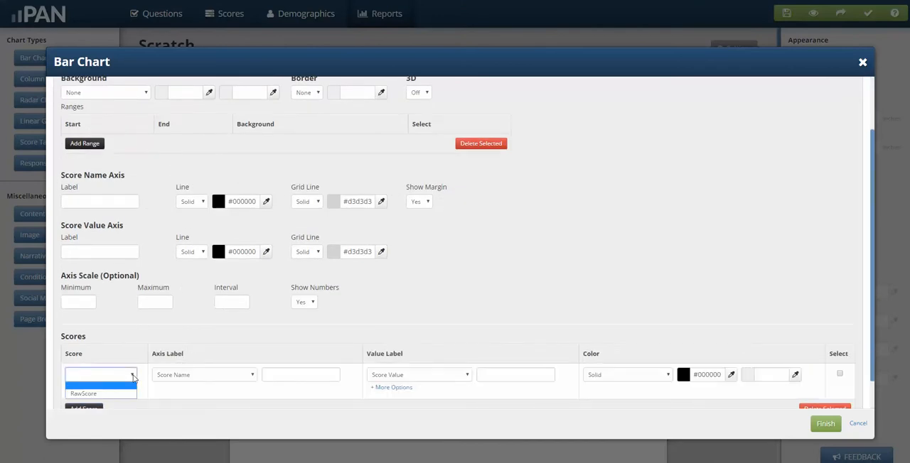
{"action": "left_click", "coordinate": [104, 393]}
{"action": "scroll", "coordinate": [547, 243], "scroll_direction": "down", "scroll_amount": 1}
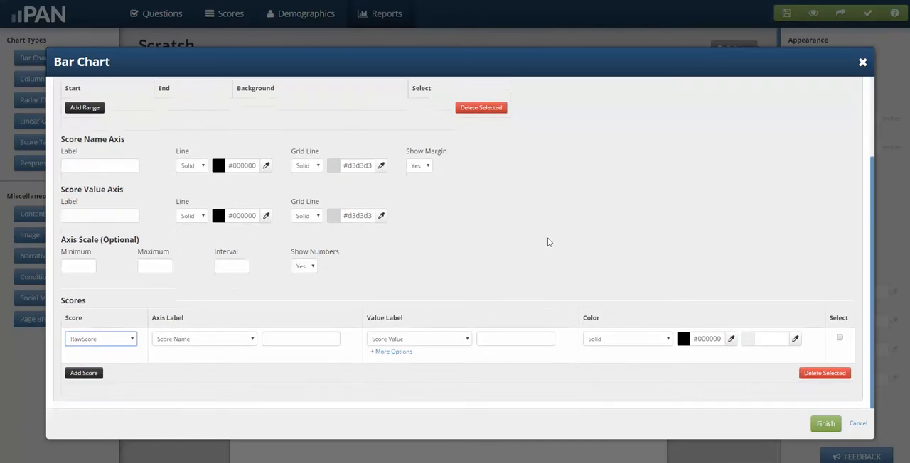
Fill the RawScore bar with a Left to Right Gradient from #f14a4a to #a65353 and finish the bar chart
{"action": "left_click", "coordinate": [731, 339]}
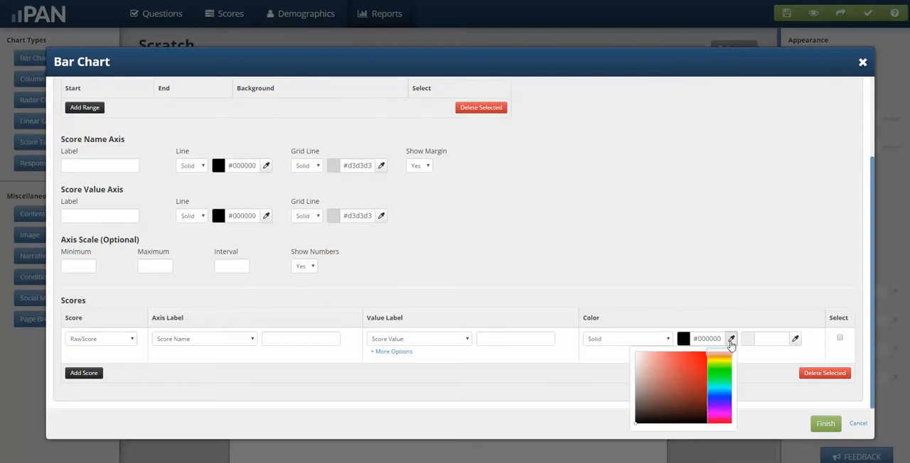
{"action": "left_click", "coordinate": [685, 356]}
{"action": "left_click", "coordinate": [794, 339]}
{"action": "left_click", "coordinate": [735, 376]}
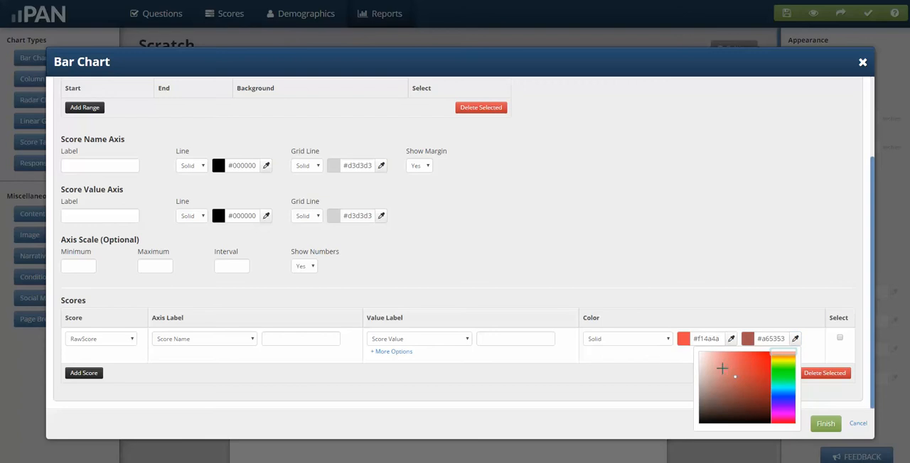
{"action": "left_click", "coordinate": [664, 339]}
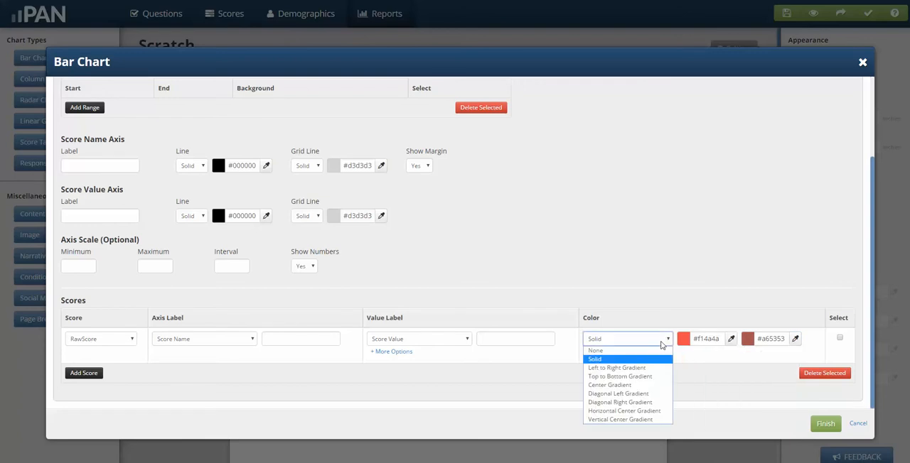
{"action": "left_click", "coordinate": [630, 367]}
{"action": "left_click", "coordinate": [825, 423]}
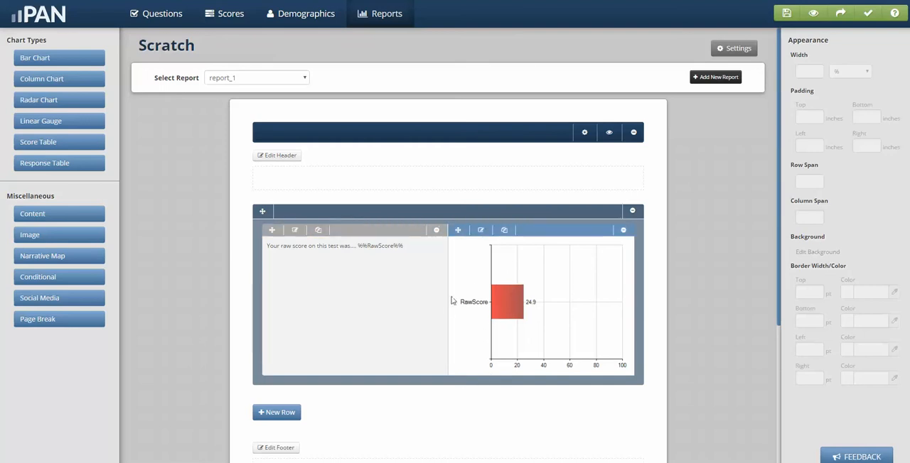
Add a new row to the report and move the bar chart into it, below the score text
{"action": "left_click", "coordinate": [276, 413]}
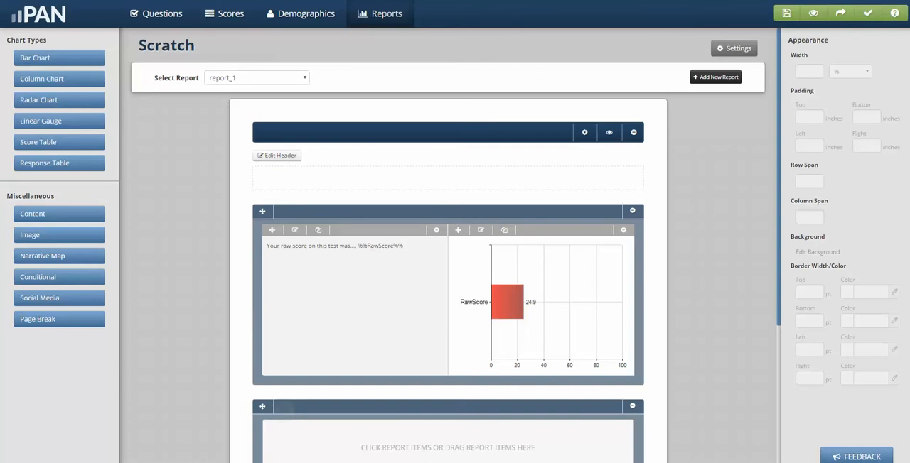
{"action": "scroll", "coordinate": [294, 367], "scroll_direction": "down", "scroll_amount": 3}
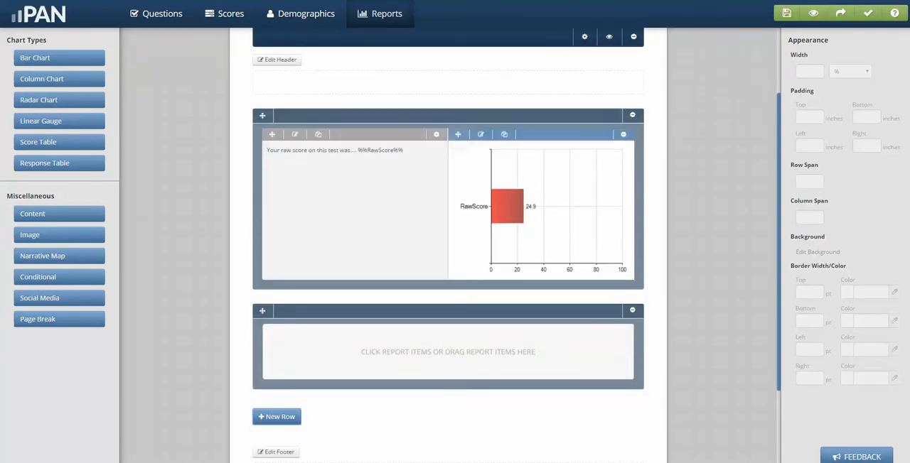
{"action": "left_click_drag", "start_coordinate": [458, 133], "coordinate": [416, 322]}
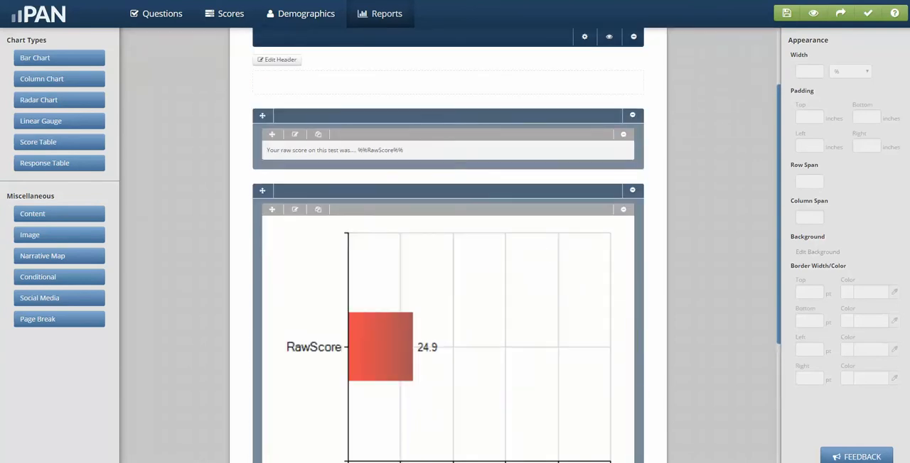
Preview the report with randomly generated score values, viewing it enlarged, and return to the report editor
{"action": "scroll", "coordinate": [360, 220], "scroll_direction": "up", "scroll_amount": 3}
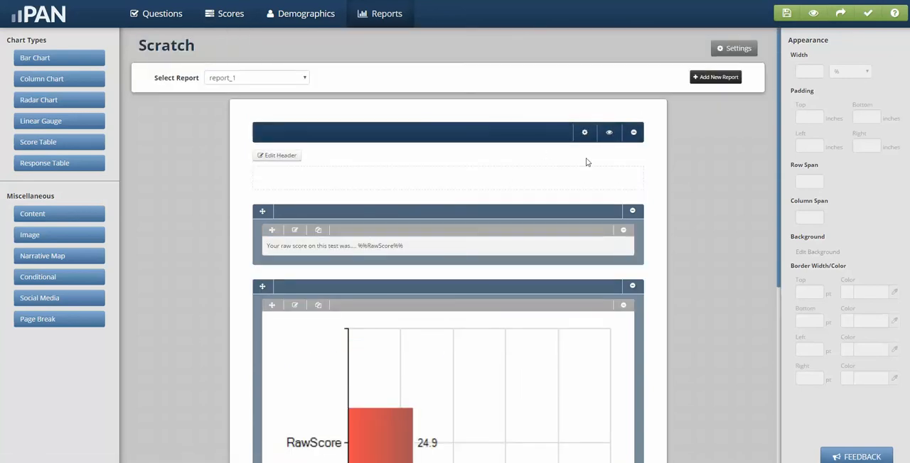
{"action": "left_click", "coordinate": [610, 134]}
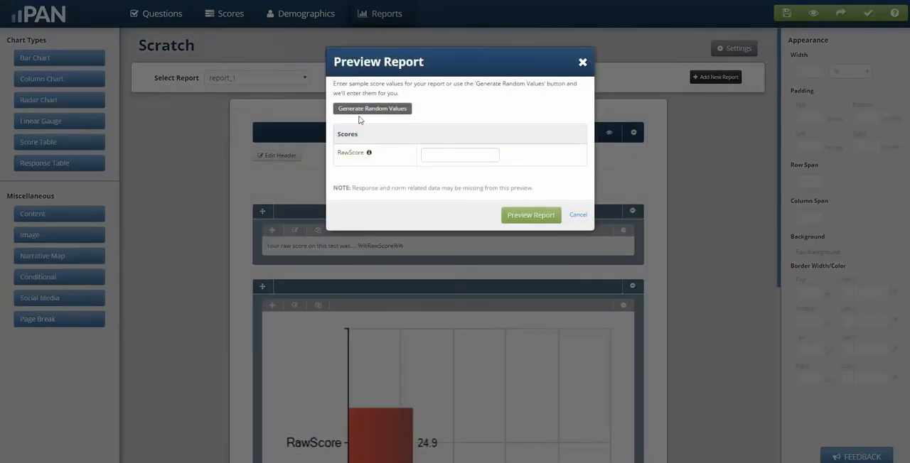
{"action": "left_click", "coordinate": [353, 111]}
{"action": "left_click", "coordinate": [530, 216]}
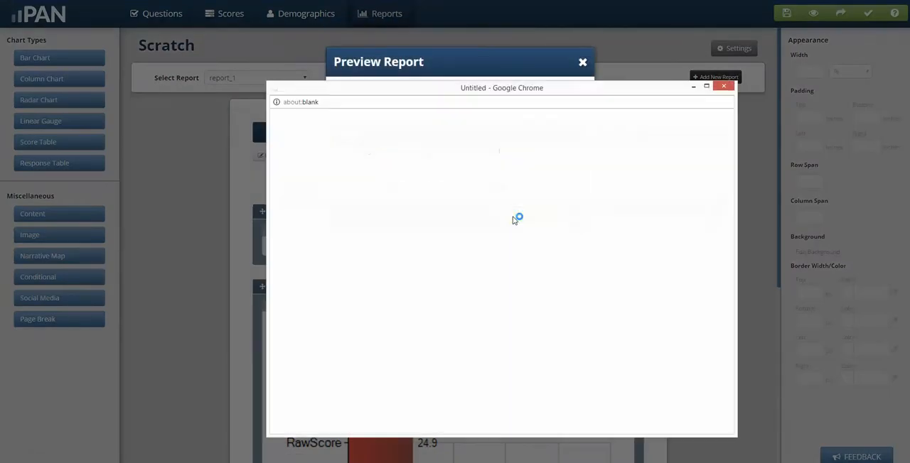
{"action": "left_click", "coordinate": [707, 87]}
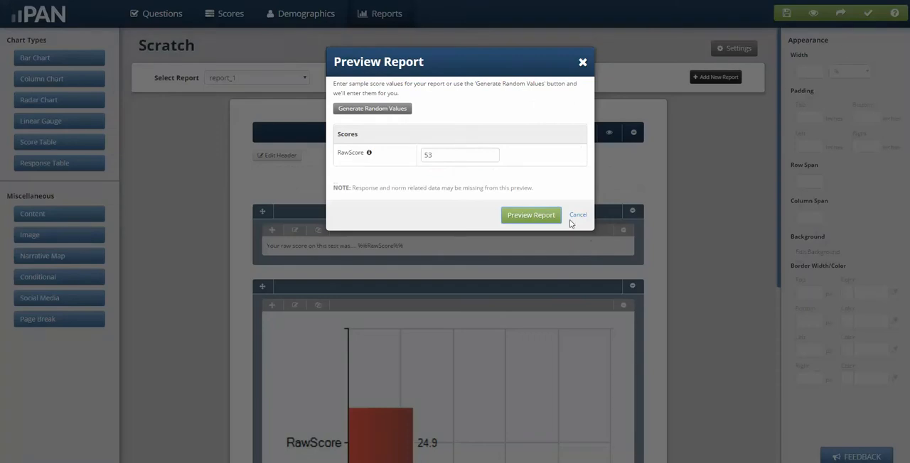
{"action": "left_click", "coordinate": [574, 214]}
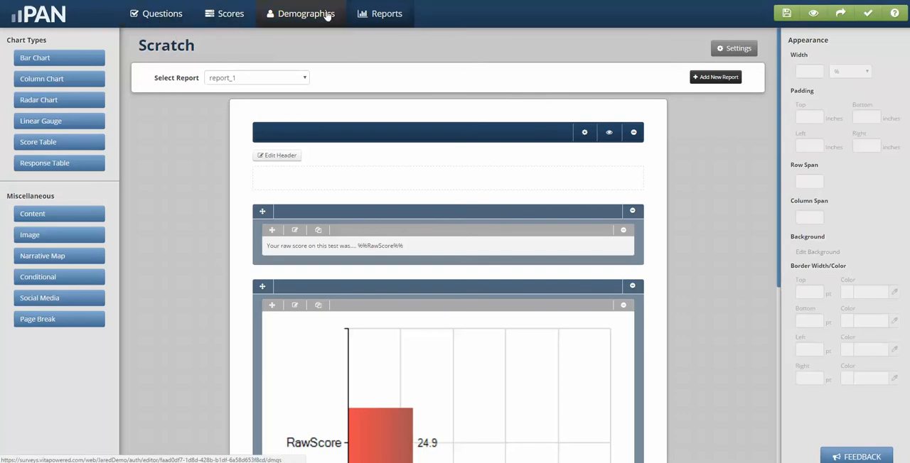
Save the assessment, then preview it, answering the capital question with Washington, D.C. and finishing the test
{"action": "left_click", "coordinate": [788, 16]}
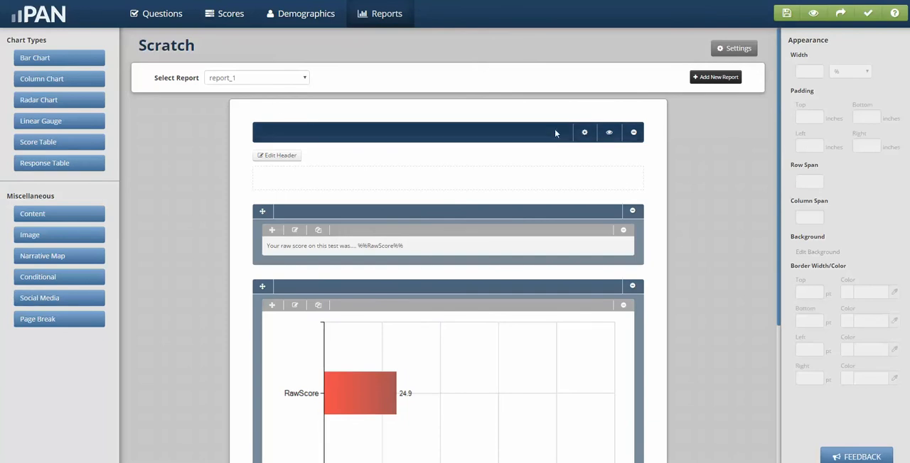
{"action": "left_click", "coordinate": [814, 14]}
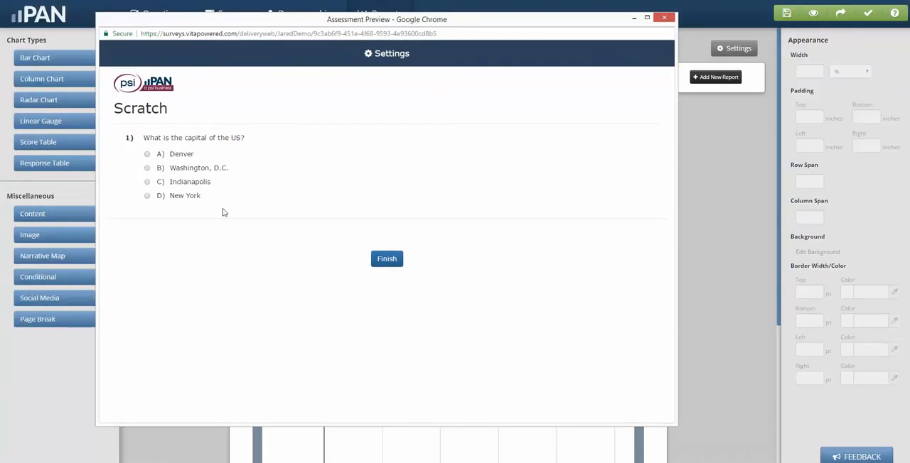
{"action": "left_click", "coordinate": [147, 169]}
{"action": "left_click", "coordinate": [388, 260]}
{"action": "left_click", "coordinate": [414, 220]}
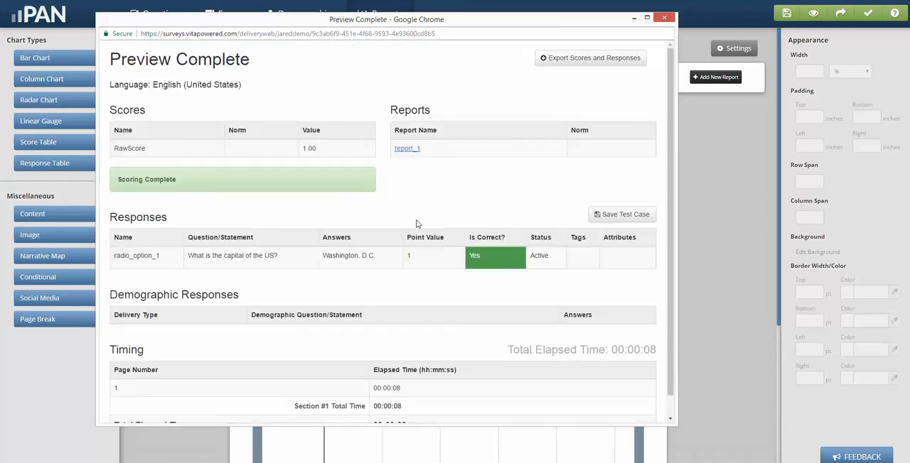
Enlarge the preview results, view the generated report_1, and return to the report editor
{"action": "left_click", "coordinate": [647, 17]}
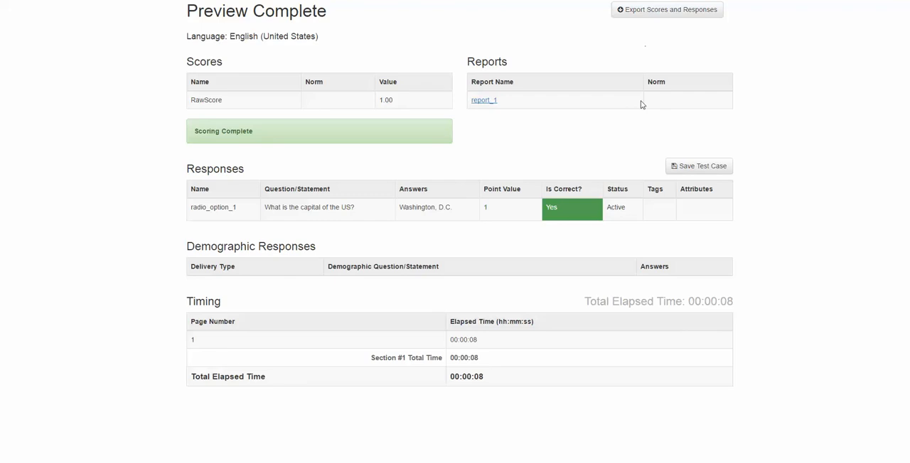
{"action": "left_click", "coordinate": [483, 101]}
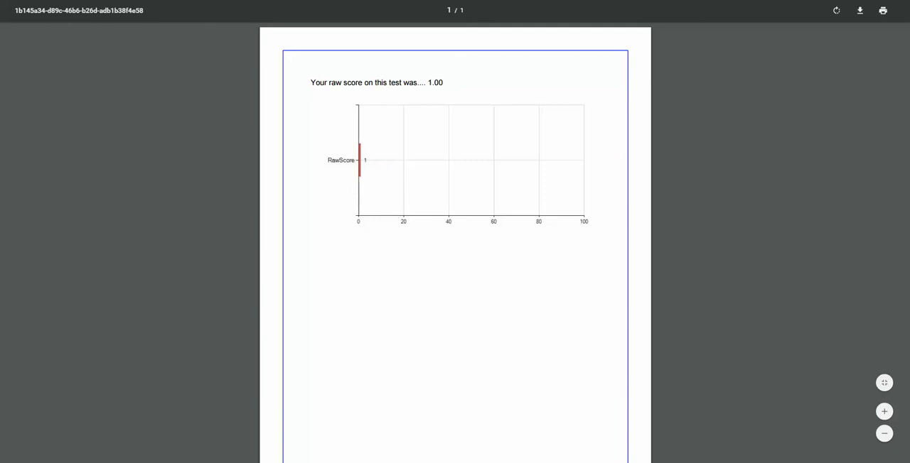
{"action": "left_click", "coordinate": [307, 1]}
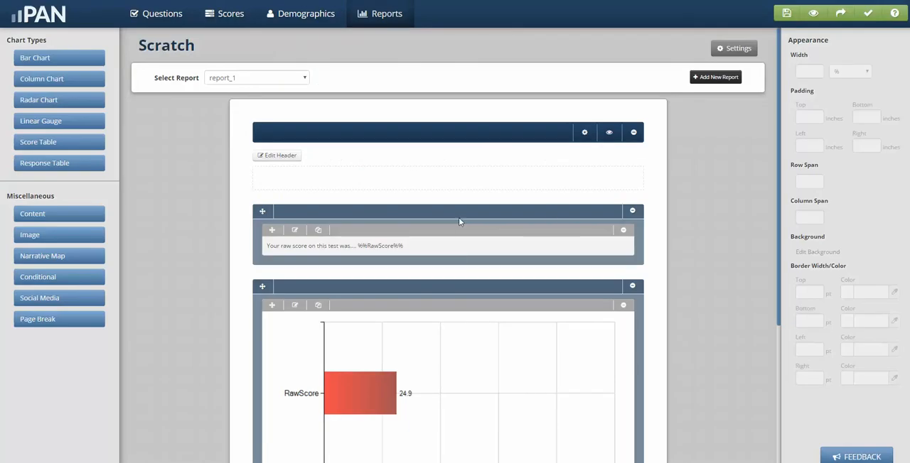